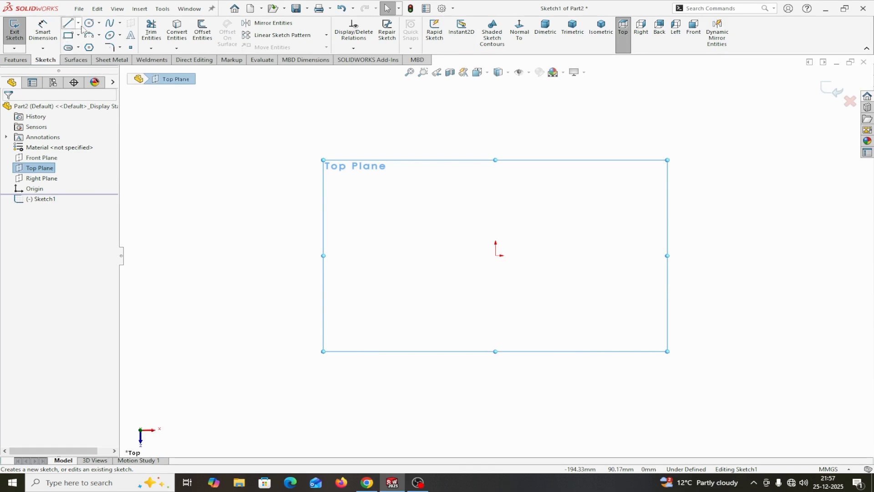
# - Sketch a circle about 101 mm in diameter, centred on the origin of the Top Plane
pyautogui.click(89, 23)
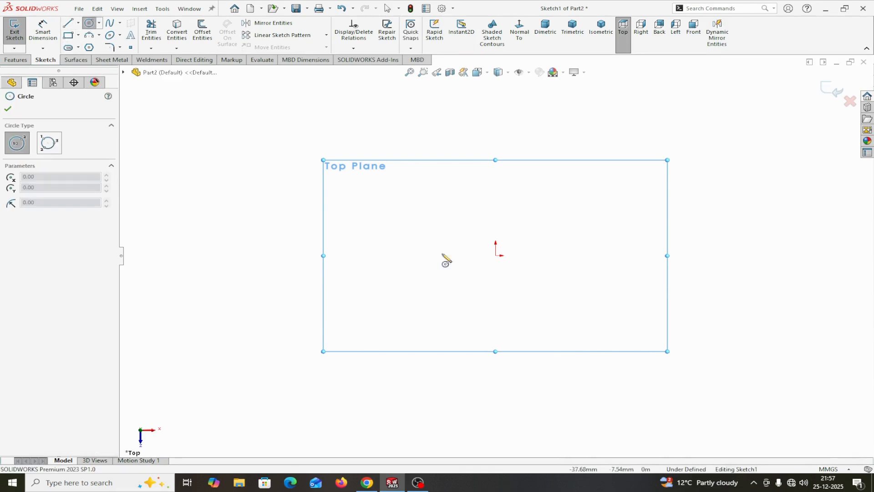
pyautogui.click(496, 255)
pyautogui.click(416, 211)
pyautogui.rightClick(421, 213)
pyautogui.click(428, 214)
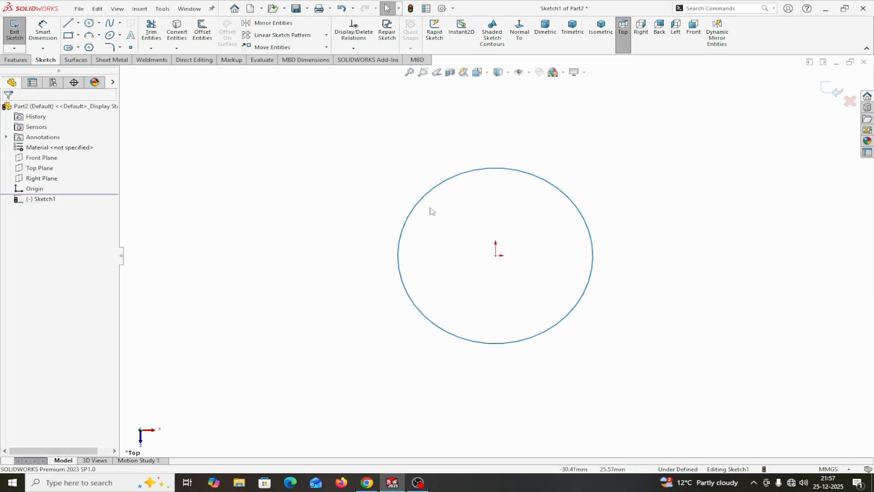
# - Dimension the circle's diameter and set it to 60 mm
pyautogui.click(43, 30)
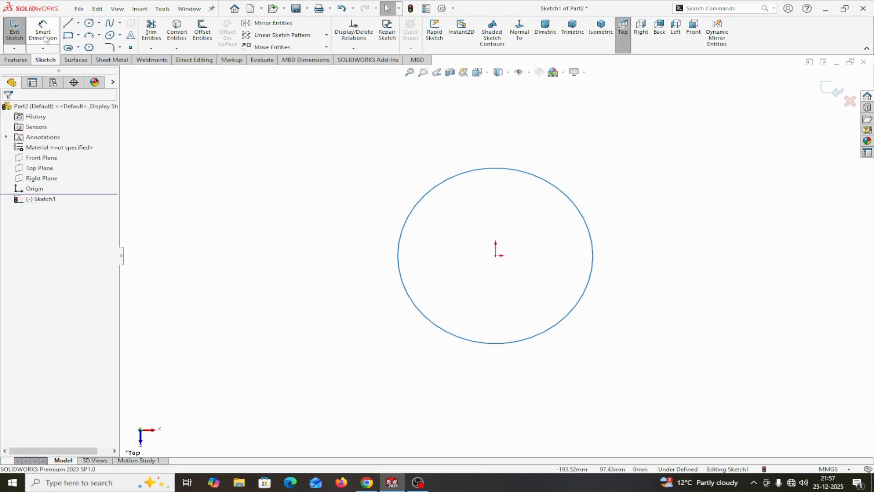
pyautogui.click(399, 248)
pyautogui.click(287, 255)
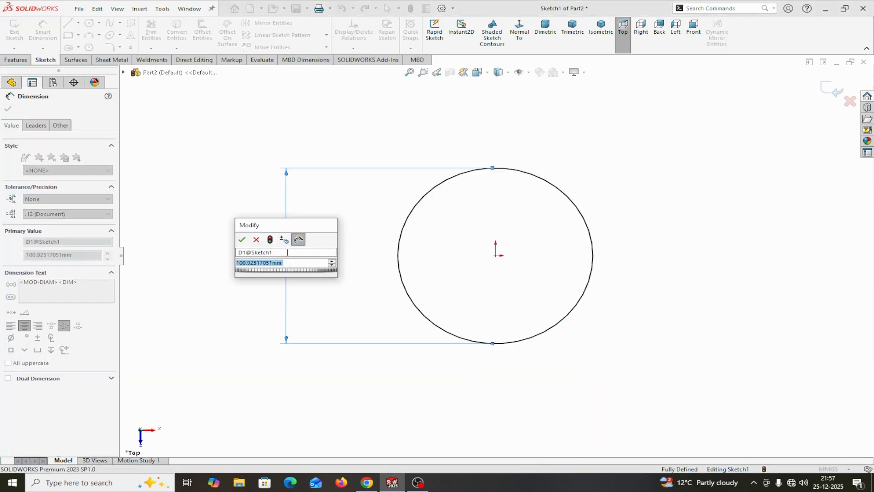
pyautogui.write('60')
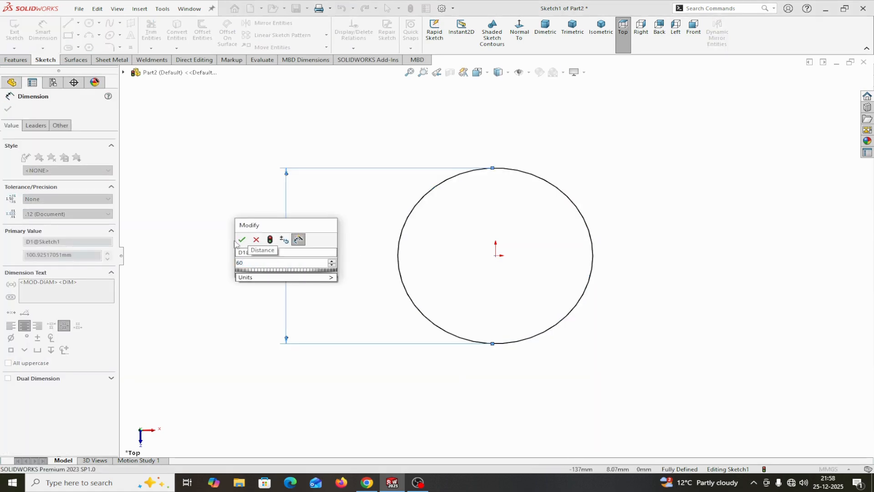
pyautogui.click(243, 240)
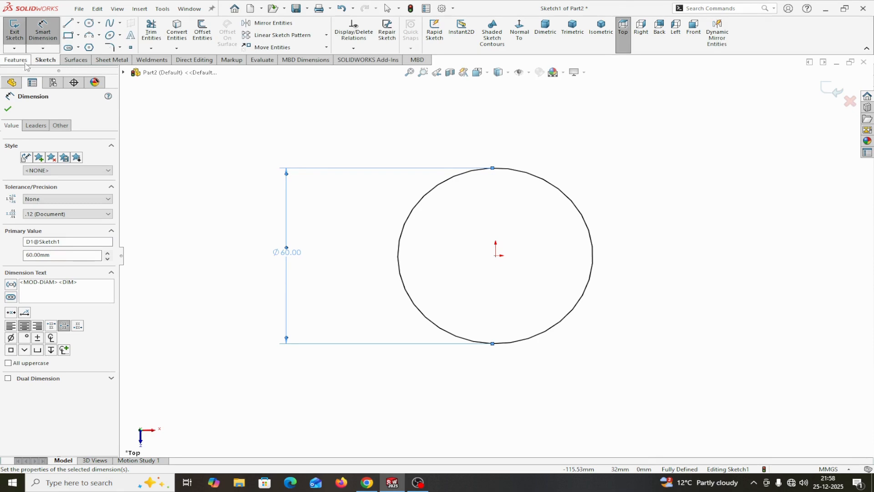
pyautogui.click(7, 112)
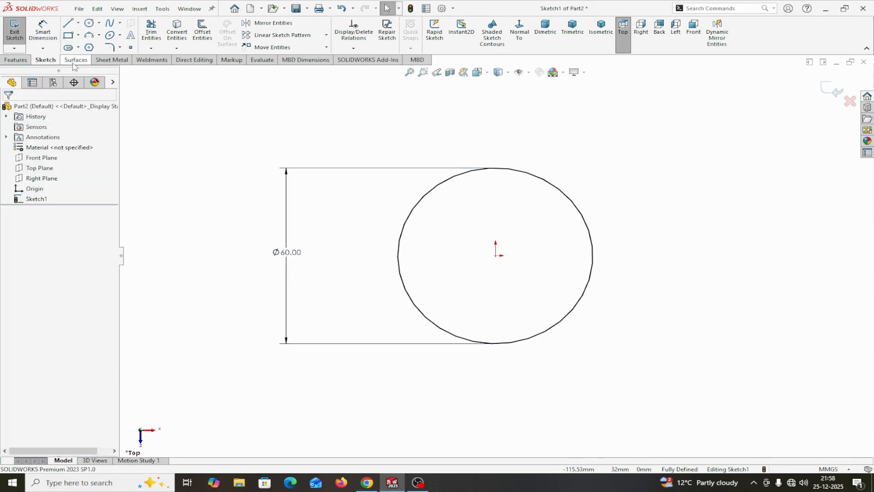
# - Create a 1 mm thick sheet metal base flange from the 60 mm circle, keeping the default direction
pyautogui.click(106, 60)
pyautogui.click(21, 30)
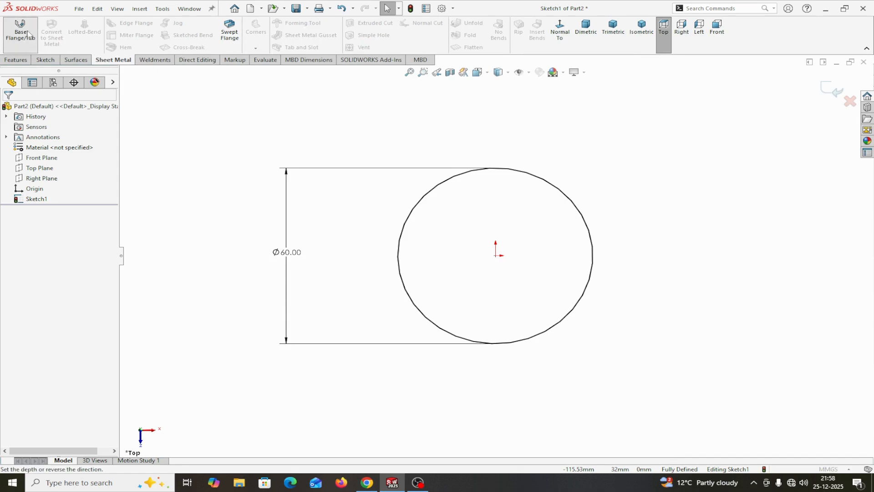
pyautogui.scroll(-2, 540, 361)
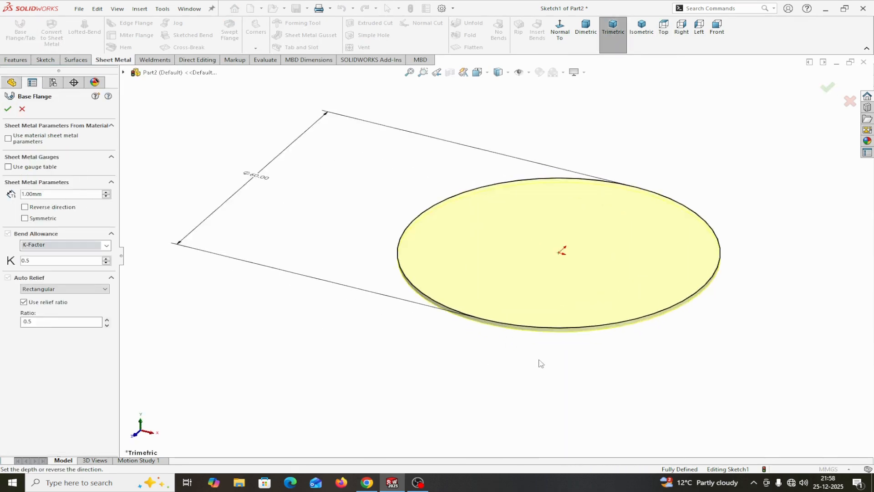
pyautogui.moveTo(528, 354); pyautogui.dragTo(470, 287, button='middle')
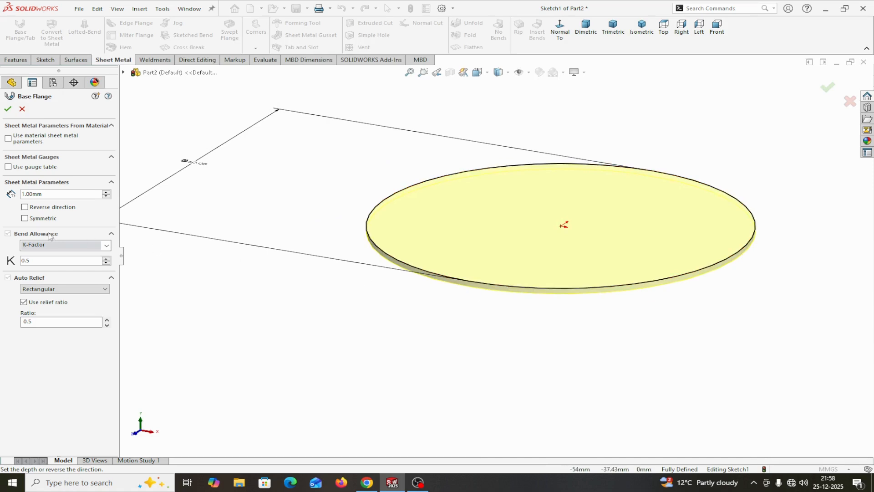
pyautogui.click(25, 207)
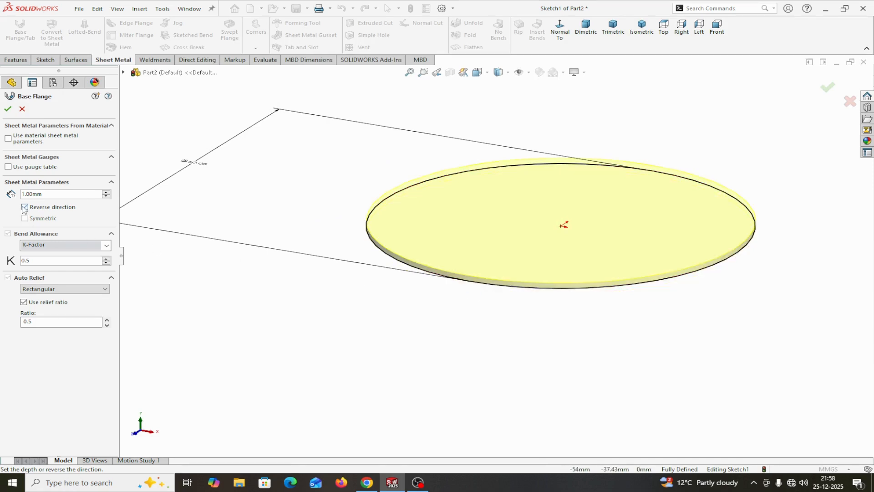
pyautogui.click(24, 207)
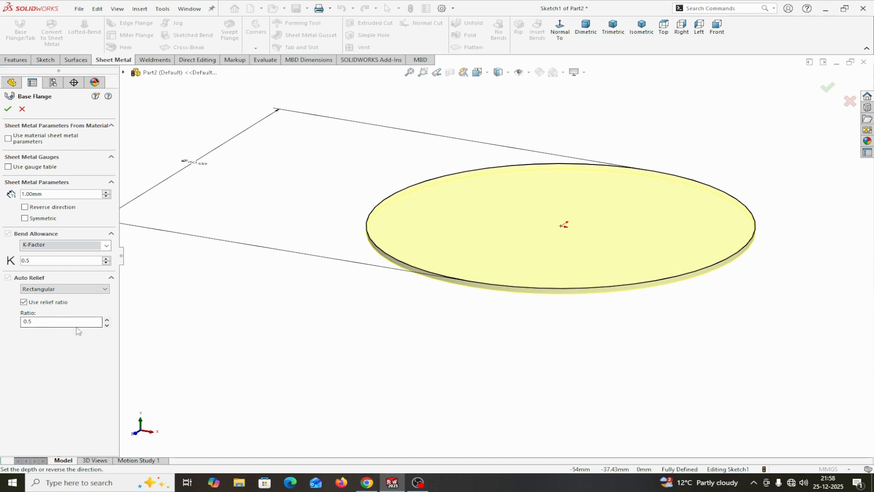
pyautogui.click(7, 109)
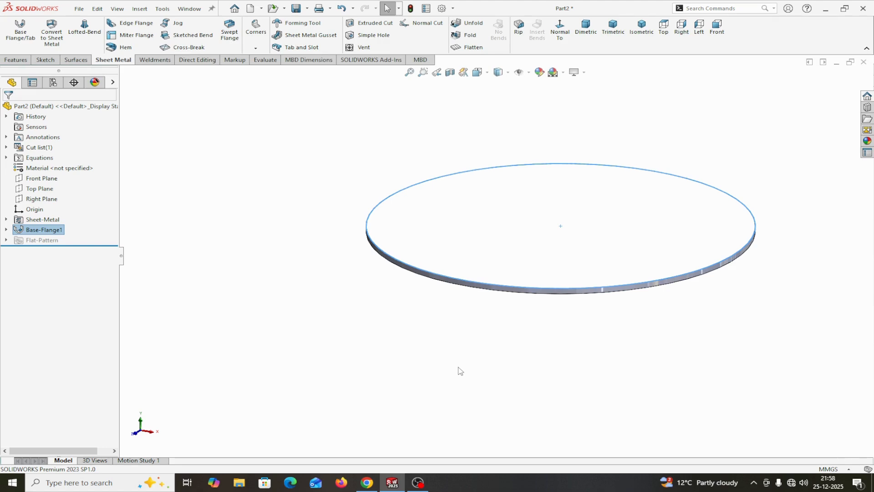
# - Start a sketch on the disc's upper face and draw a circle about 13.4 mm in diameter centred on the origin
pyautogui.click(563, 72)
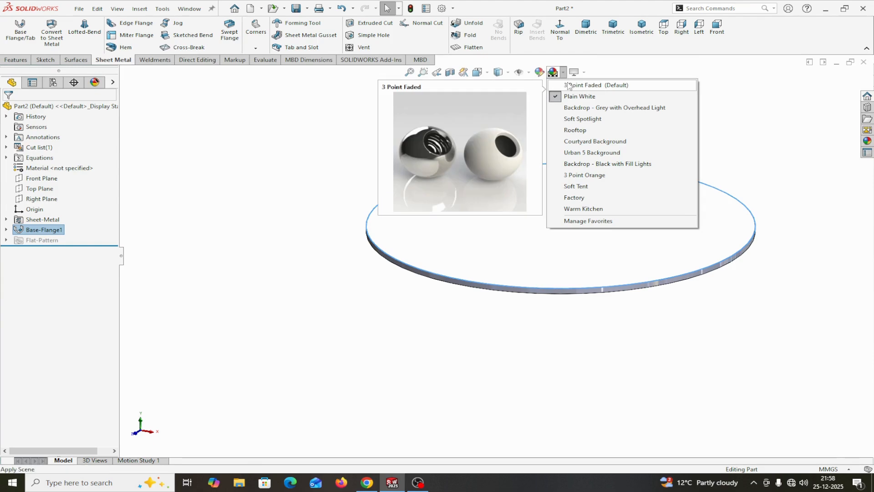
pyautogui.click(520, 252)
pyautogui.click(564, 221)
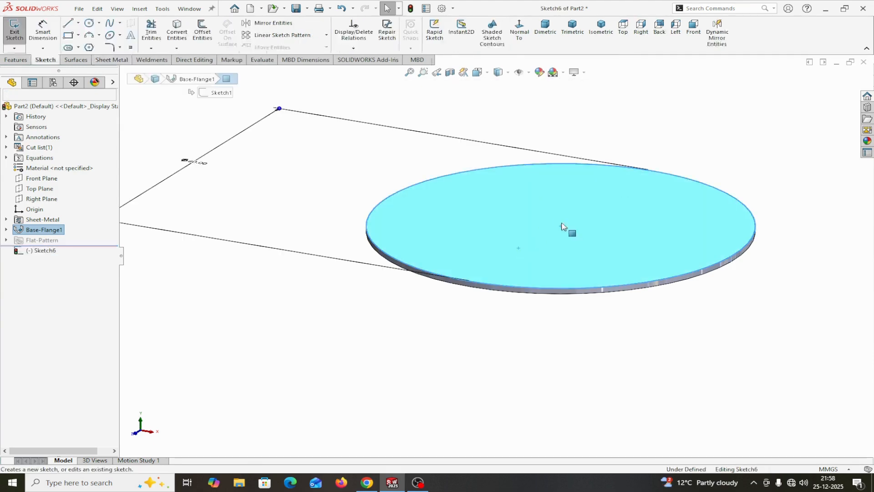
pyautogui.click(520, 30)
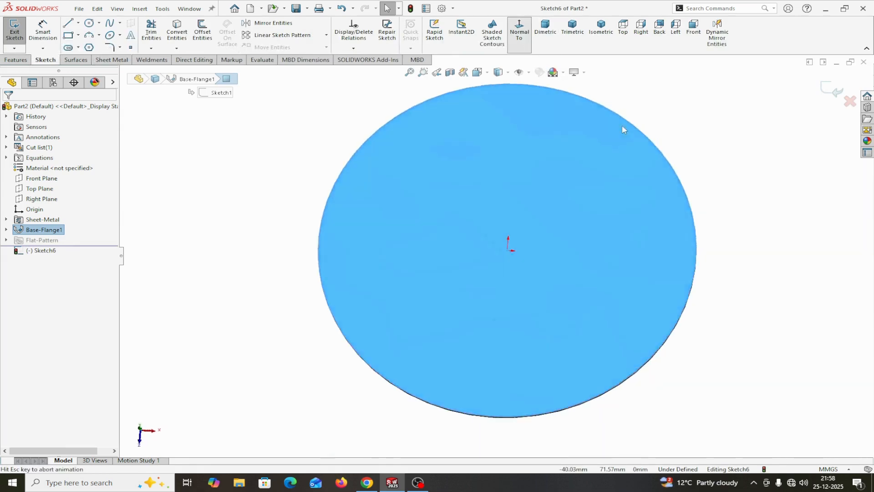
pyautogui.click(89, 22)
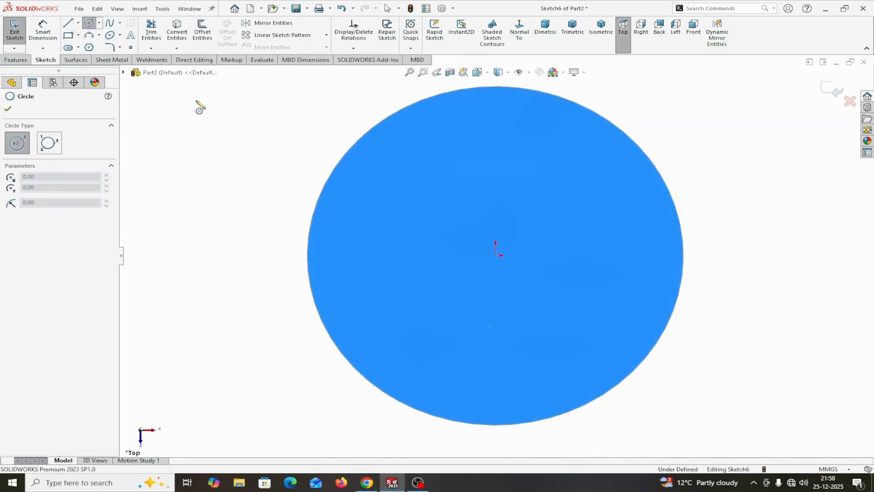
pyautogui.click(496, 256)
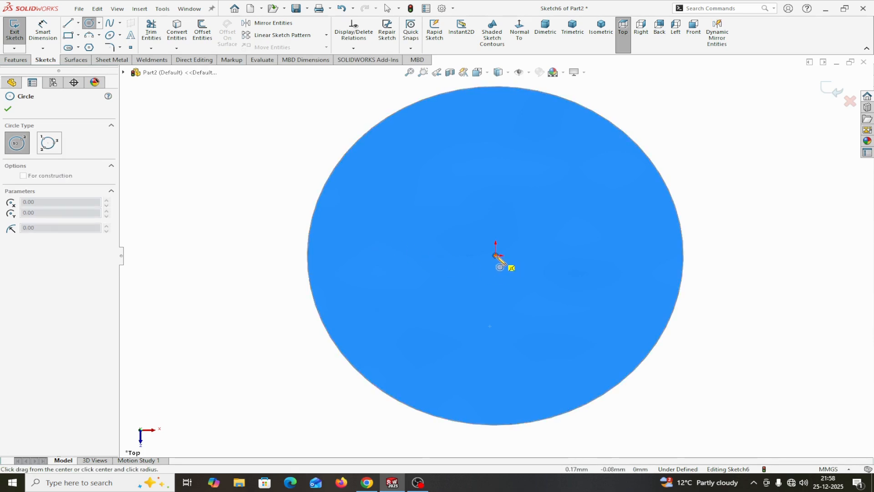
pyautogui.click(478, 223)
pyautogui.rightClick(482, 228)
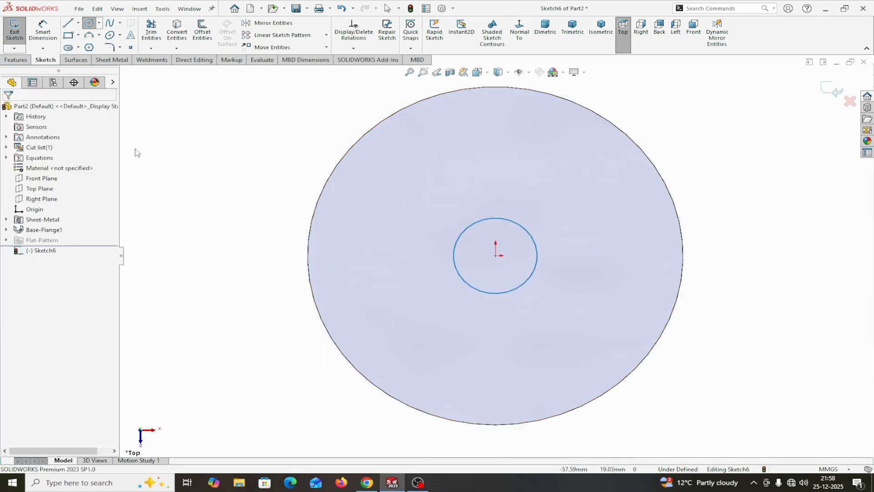
# - Dimension the inner circle's diameter and set it to 14 mm
pyautogui.click(496, 230)
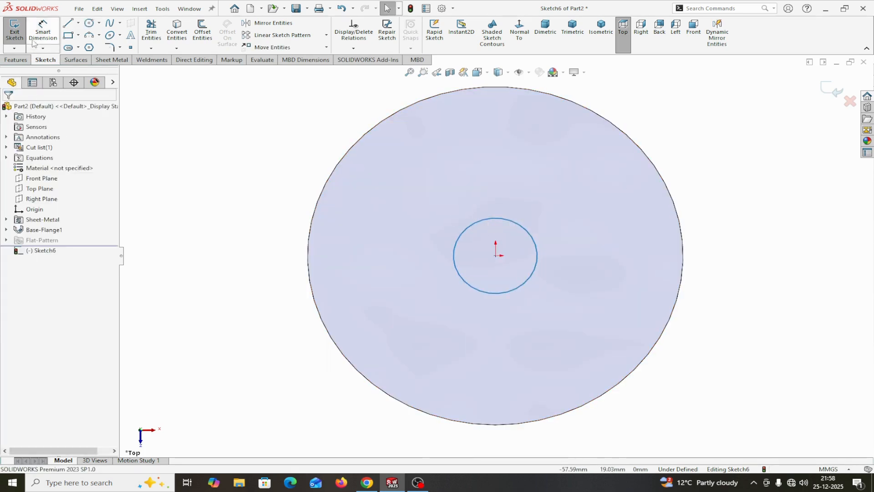
pyautogui.click(456, 272)
pyautogui.click(214, 275)
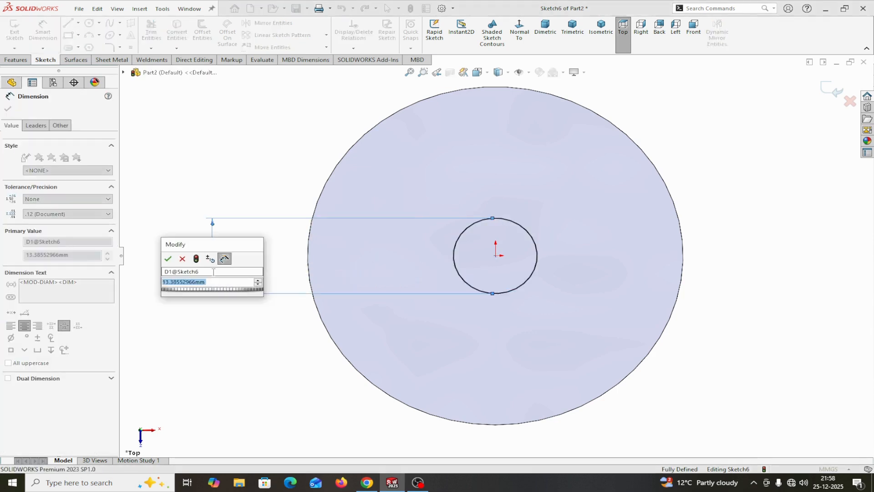
pyautogui.write('14')
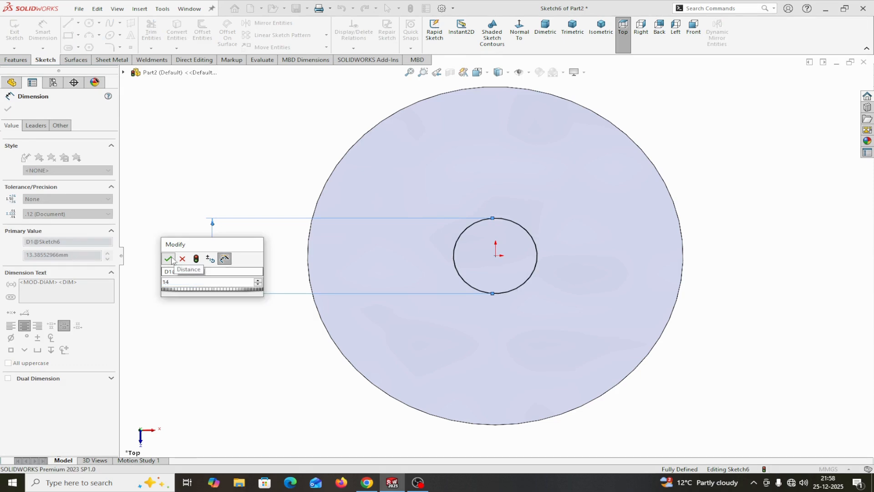
pyautogui.click(168, 259)
pyautogui.click(9, 110)
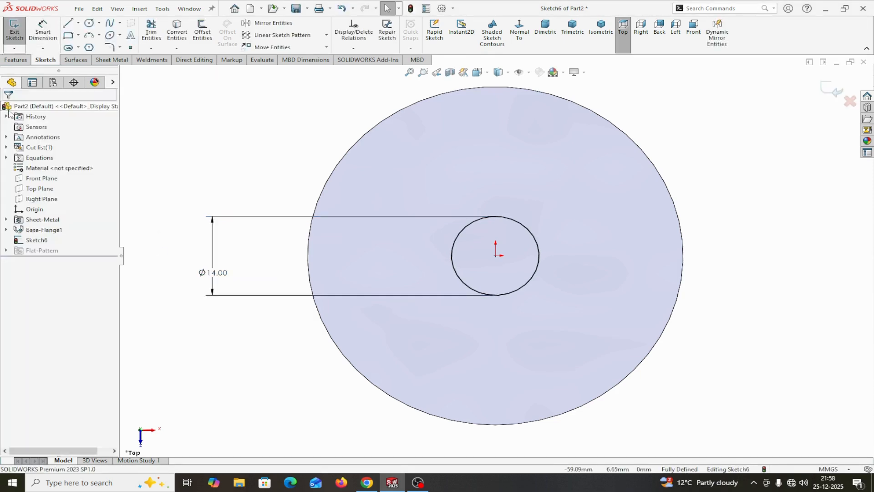
# - Extrude the 14 mm circle into the disc, linked to the sheet thickness, with a 45° draft and the direction reversed
pyautogui.click(17, 59)
pyautogui.click(19, 50)
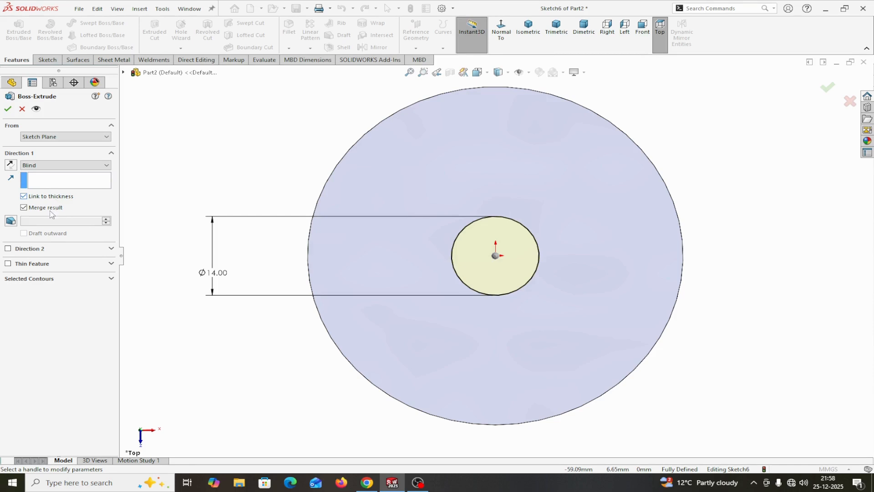
pyautogui.click(12, 221)
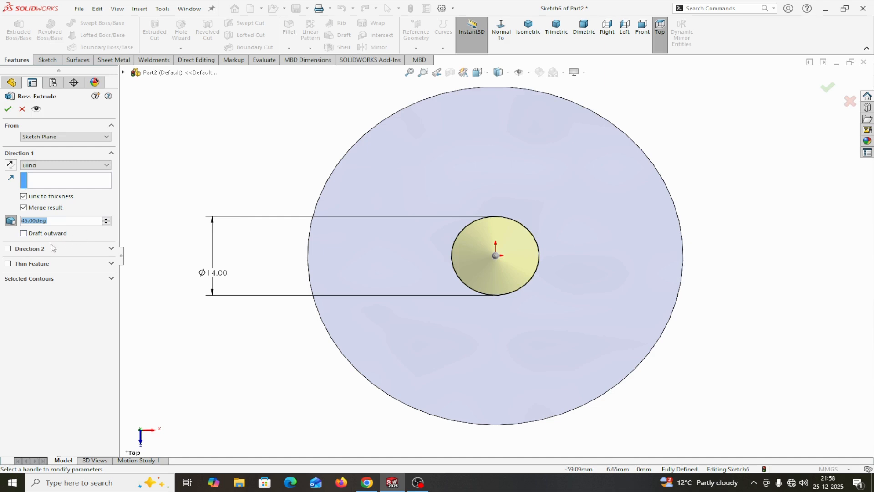
pyautogui.moveTo(209, 332); pyautogui.dragTo(149, 341, button='middle')
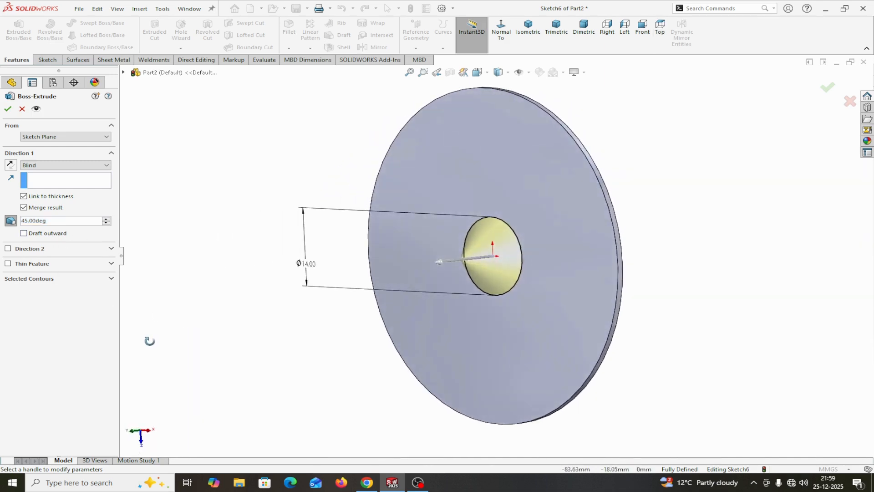
pyautogui.click(10, 165)
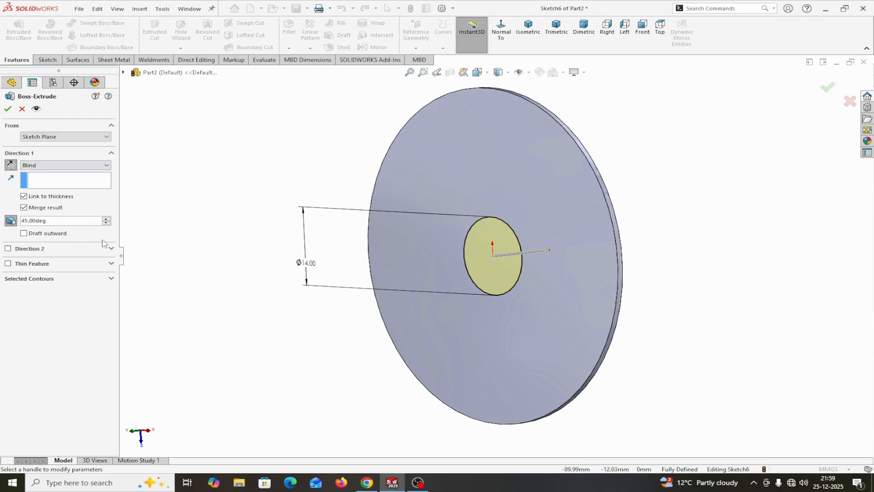
pyautogui.click(7, 108)
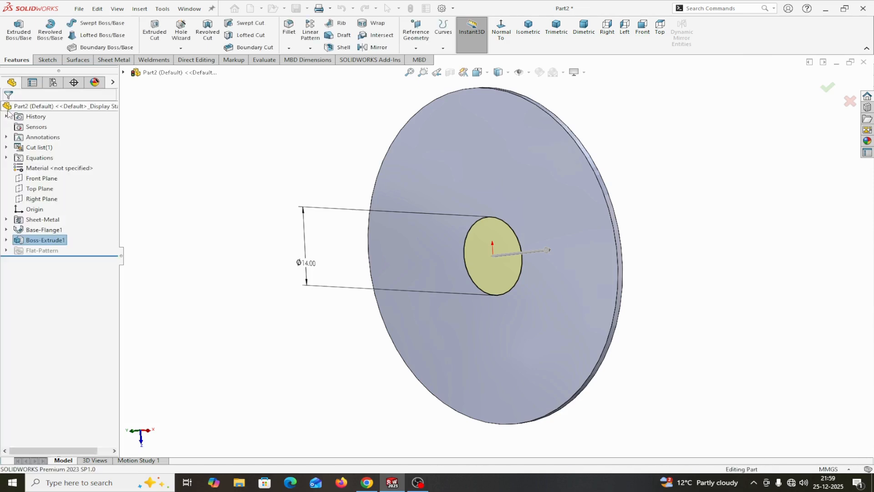
# - Edit the drafted central extrusion so that its result is not merged with the disc
pyautogui.moveTo(703, 328); pyautogui.dragTo(712, 314, button='middle')
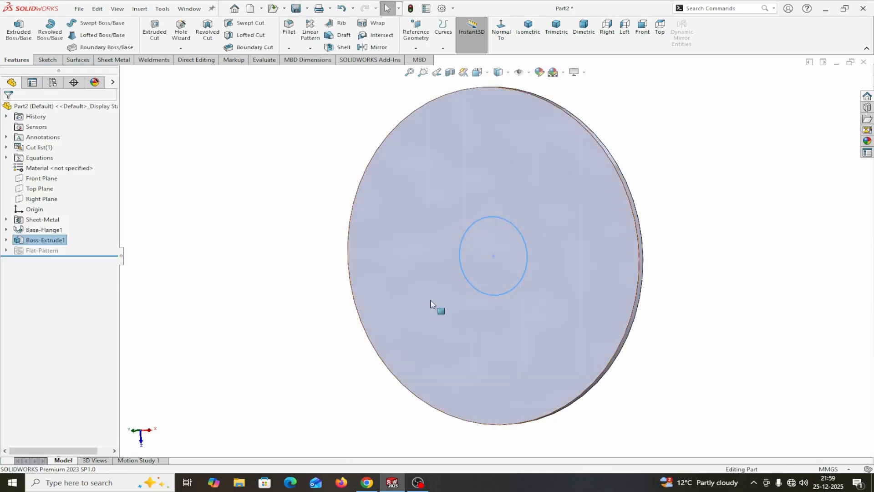
pyautogui.rightClick(40, 245)
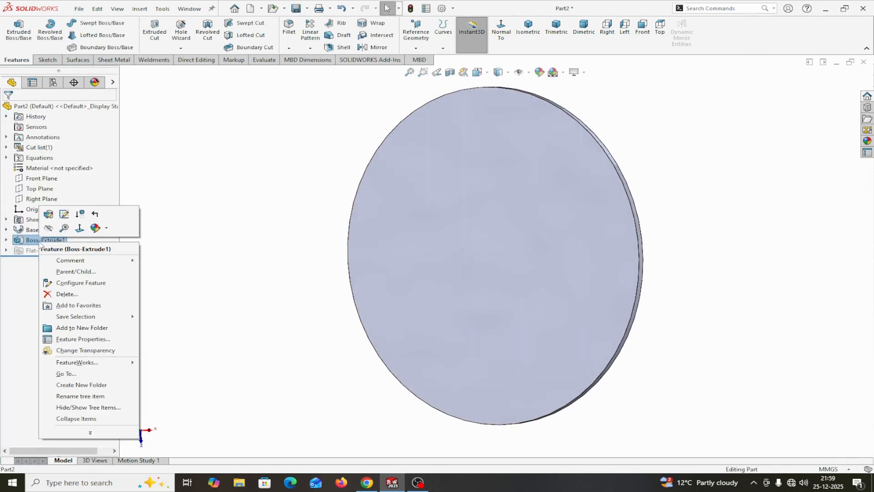
pyautogui.click(46, 217)
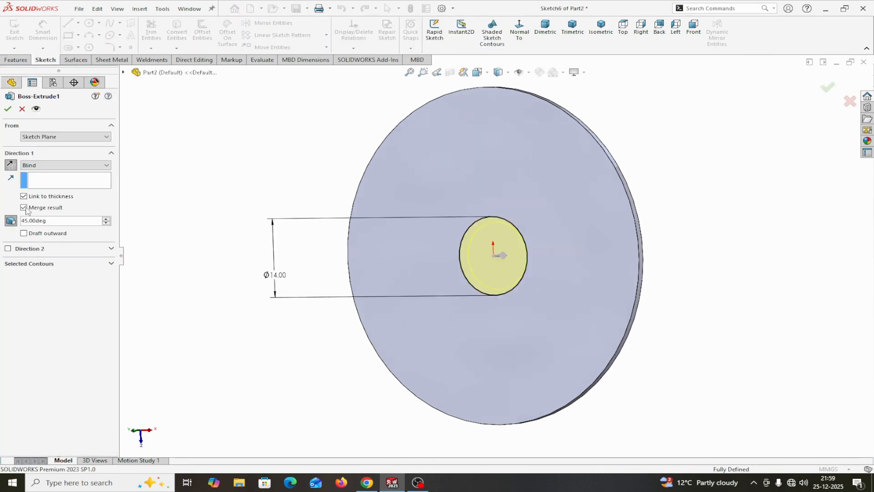
pyautogui.click(25, 207)
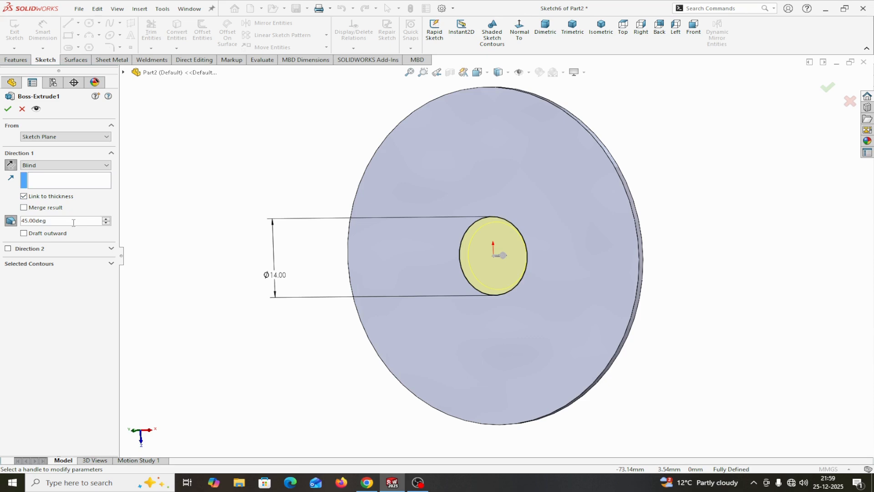
pyautogui.click(8, 108)
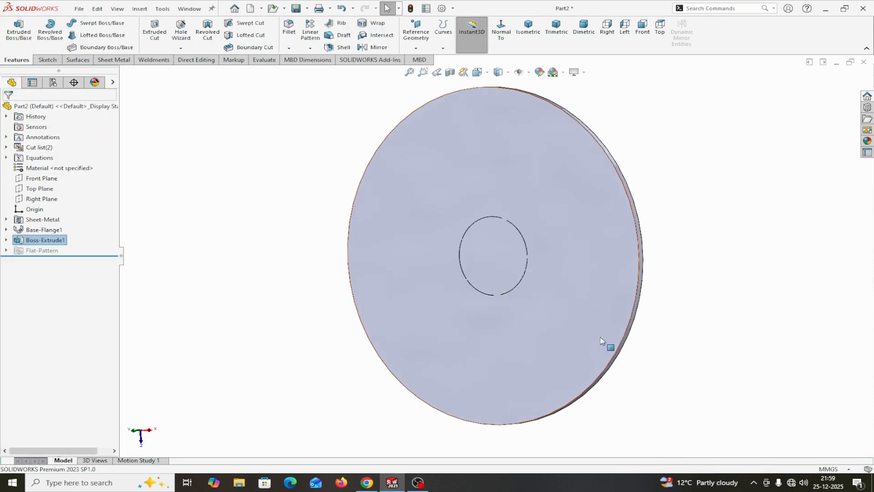
# - Isolate the central tapered body using its cut list item so that the disc is hidden
pyautogui.scroll(2, 687, 344)
pyautogui.hotkey('ctrl', '1')
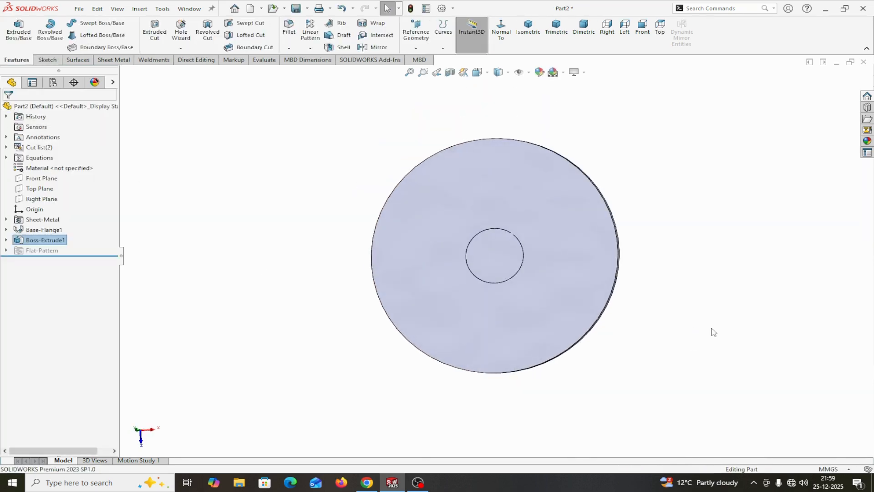
pyautogui.click(7, 147)
pyautogui.click(40, 159)
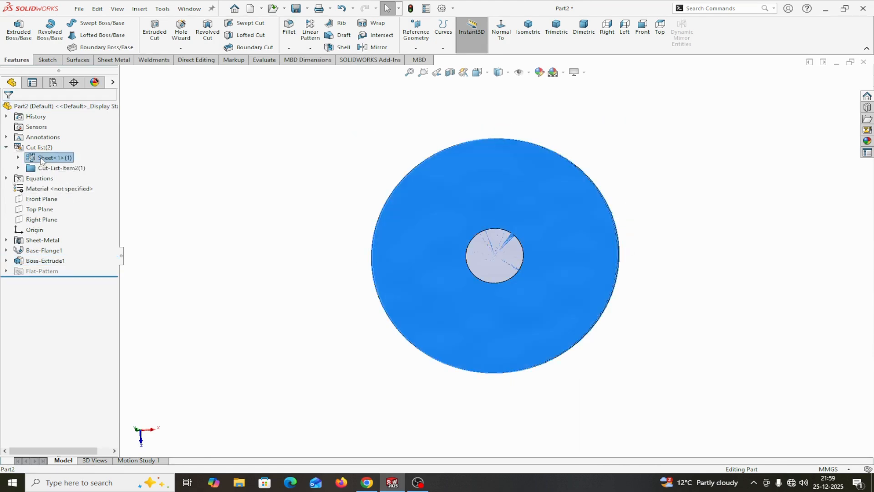
pyautogui.click(44, 168)
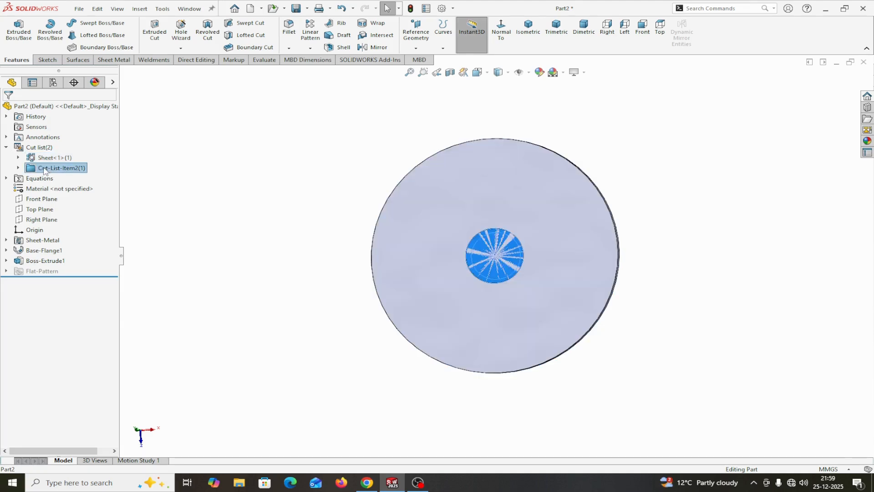
pyautogui.rightClick(44, 169)
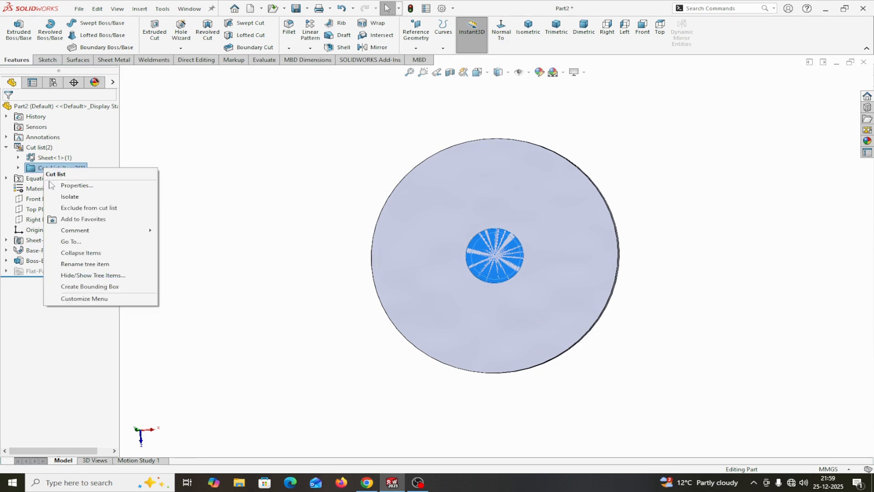
pyautogui.click(67, 199)
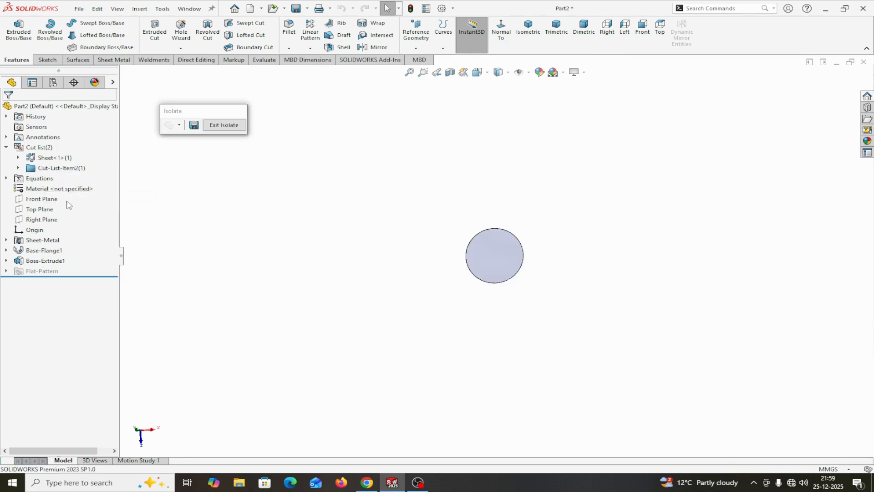
# - Start a sketch on the isolated body's larger flat face and draw a circle about 17.4 mm in diameter centred on the origin
pyautogui.click(500, 269)
pyautogui.click(543, 236)
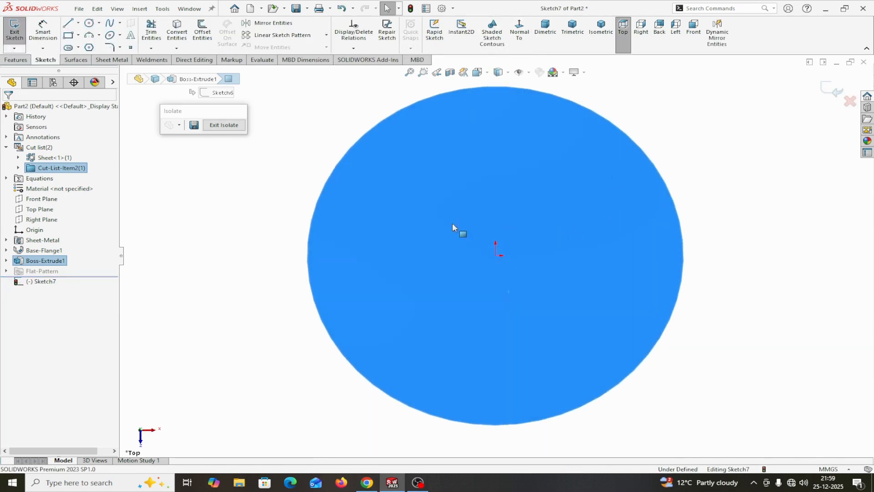
pyautogui.click(90, 22)
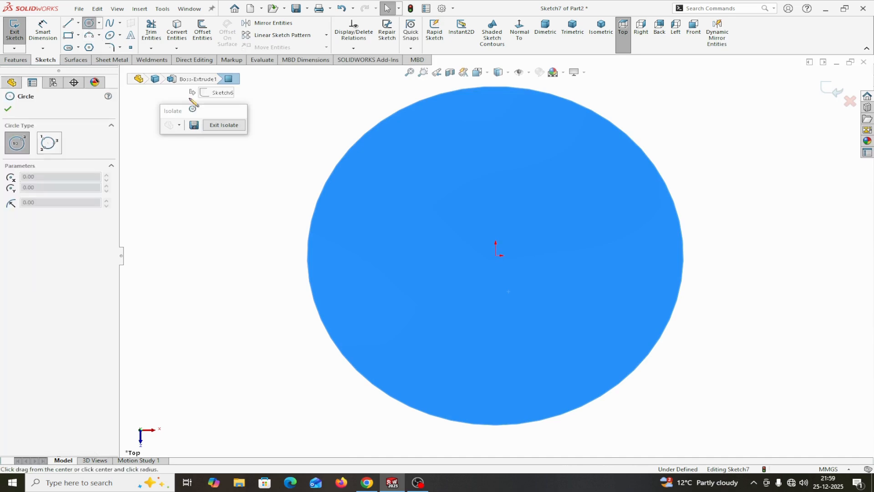
pyautogui.click(496, 255)
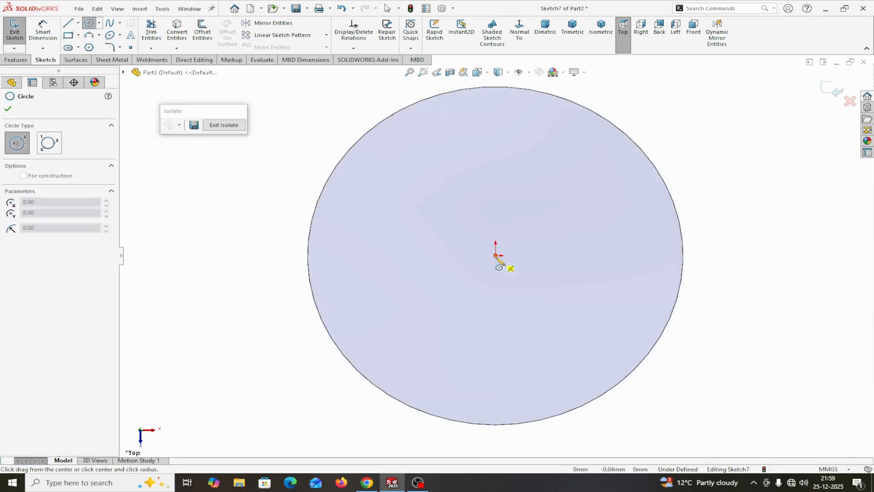
pyautogui.click(268, 225)
pyautogui.rightClick(267, 224)
pyautogui.click(288, 227)
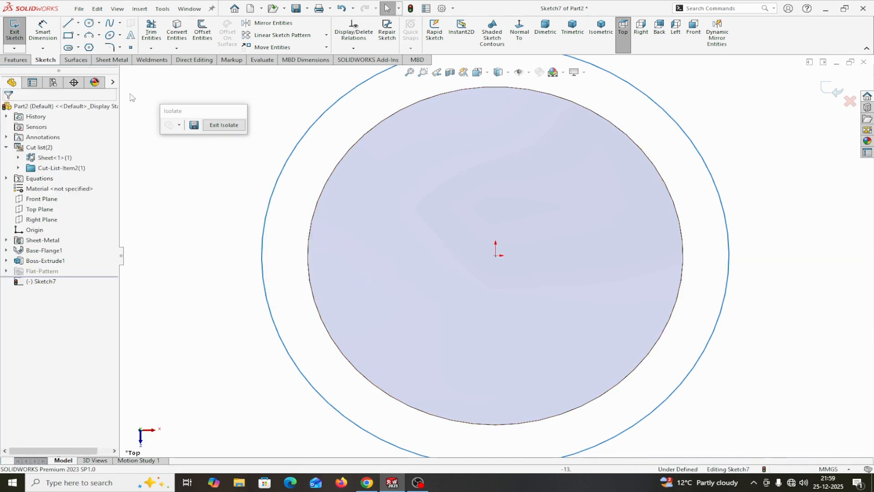
# - Dimension the new circle's diameter and set it to 20 mm
pyautogui.click(42, 30)
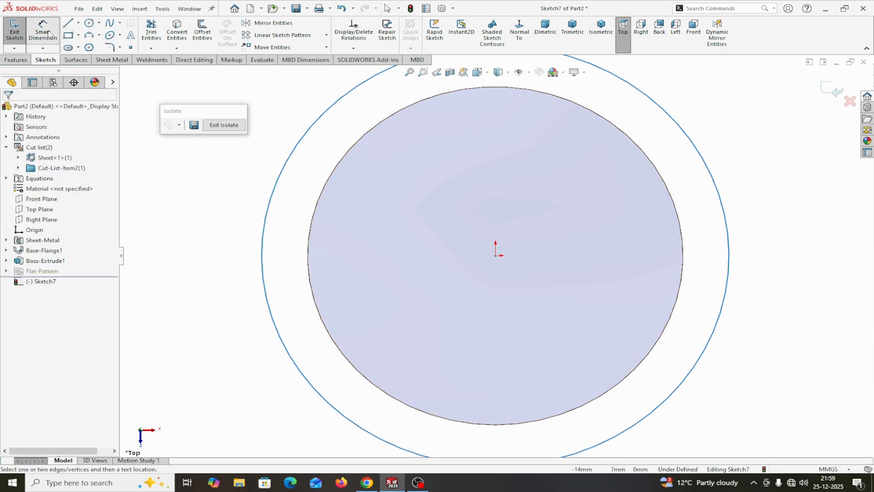
pyautogui.click(263, 228)
pyautogui.click(220, 233)
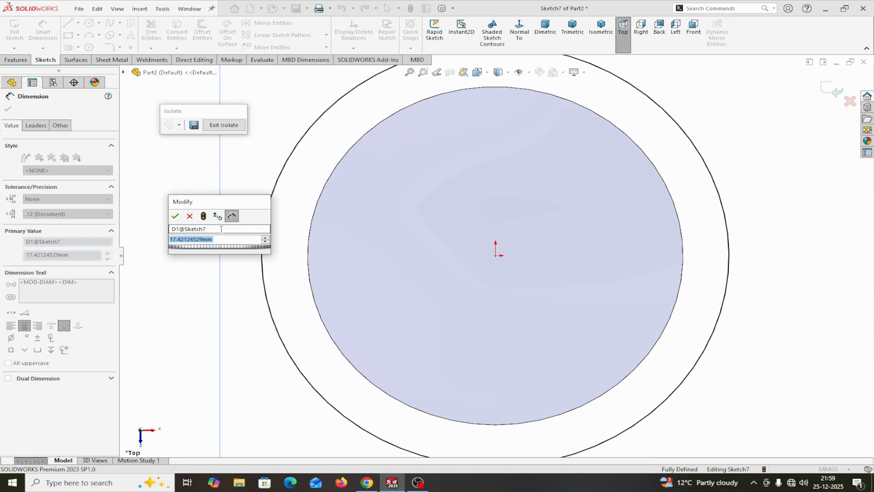
pyautogui.write('20')
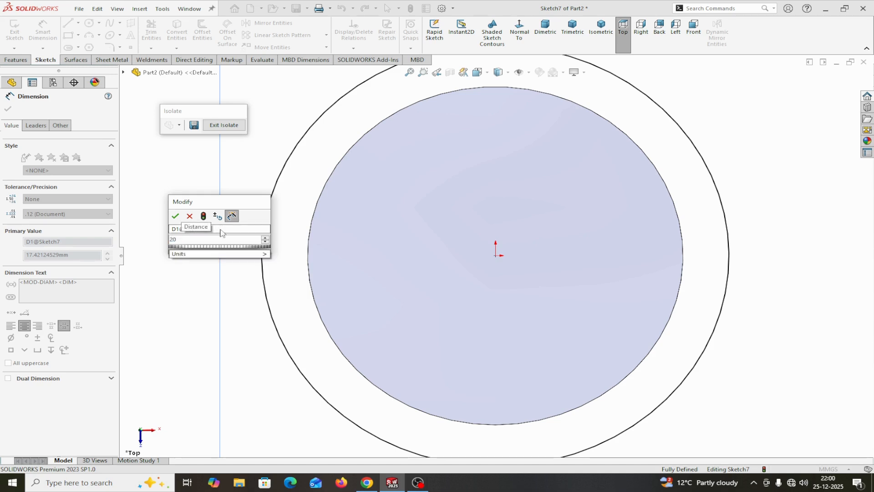
pyautogui.click(175, 216)
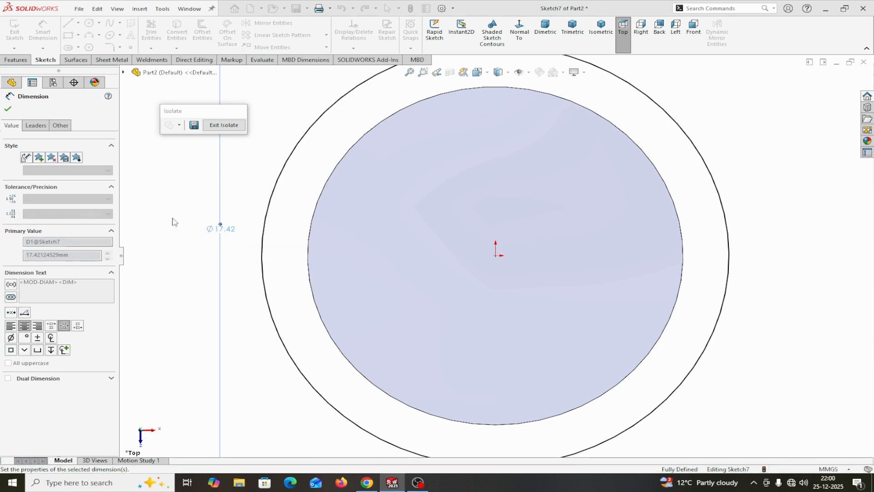
pyautogui.click(9, 110)
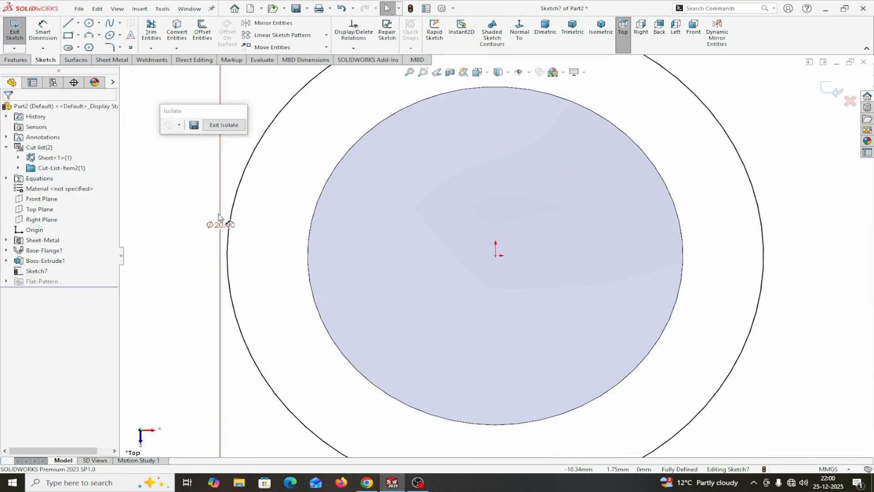
# - Extrude the 20 mm circle away from the tapered body, linked to the sheet thickness and merged with that body
pyautogui.press('f')
pyautogui.moveTo(218, 218); pyautogui.dragTo(156, 262, button='middle')
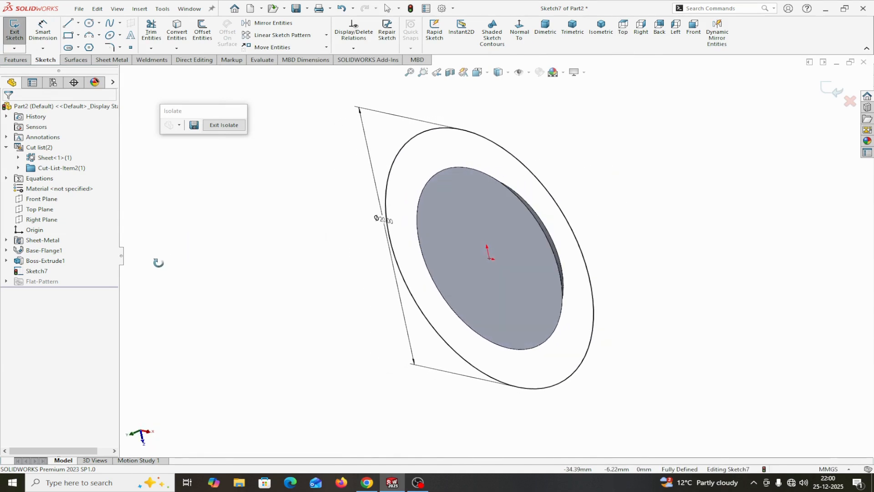
pyautogui.click(14, 61)
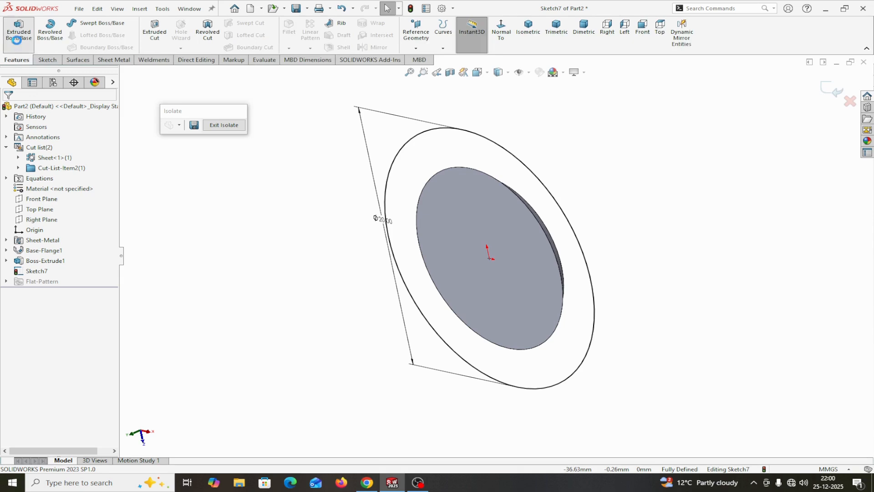
pyautogui.click(18, 31)
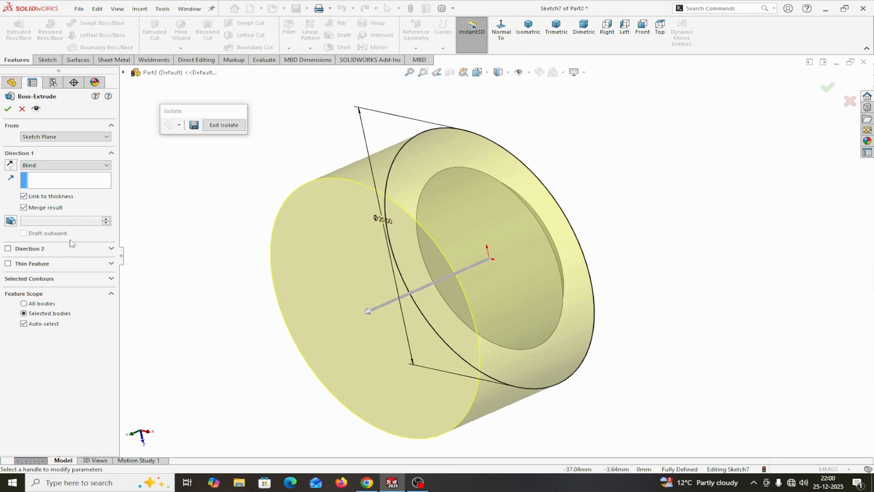
pyautogui.click(8, 109)
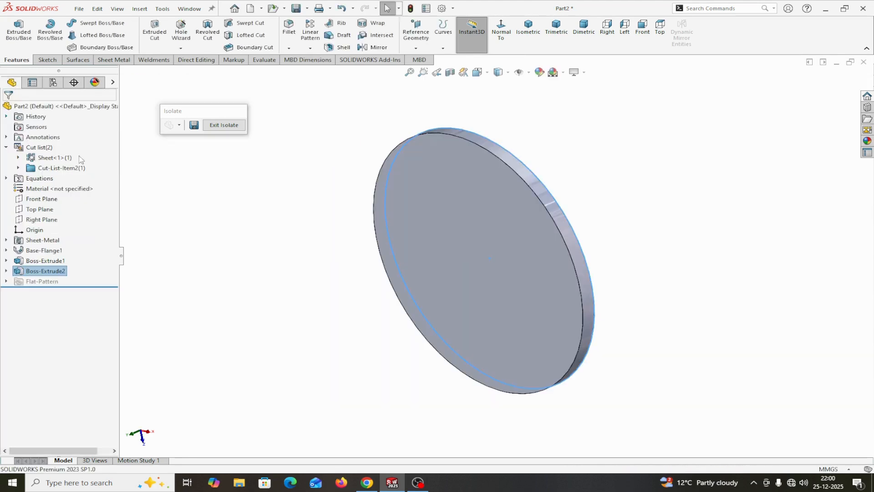
# - Start a multiple radius fillet on the tapered boss's two circular edges, at its base and at its narrow end
pyautogui.moveTo(249, 270); pyautogui.dragTo(190, 266, button='middle')
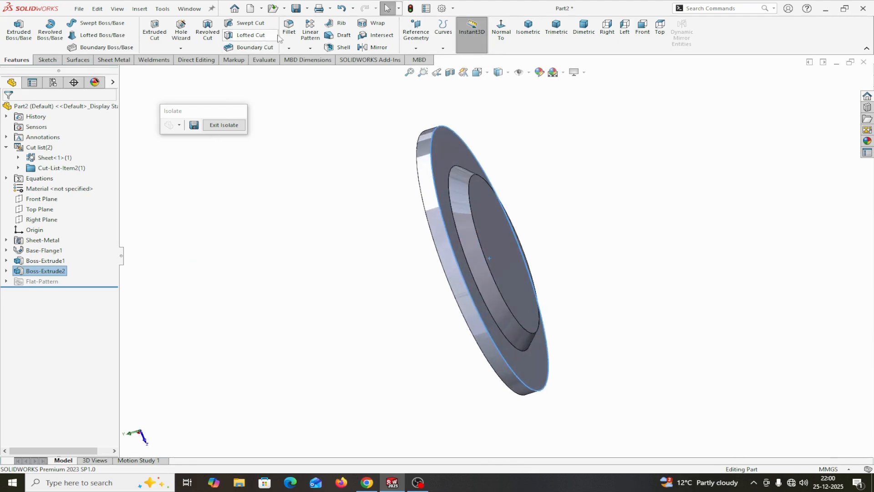
pyautogui.click(289, 26)
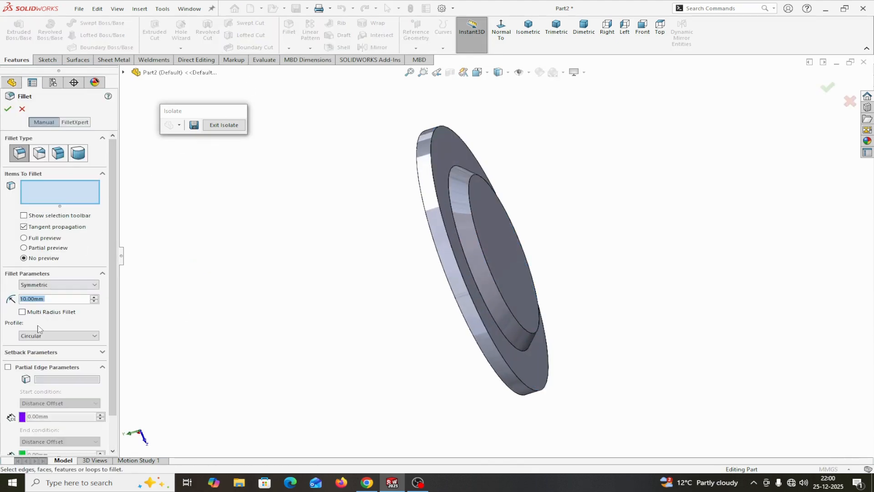
pyautogui.click(22, 312)
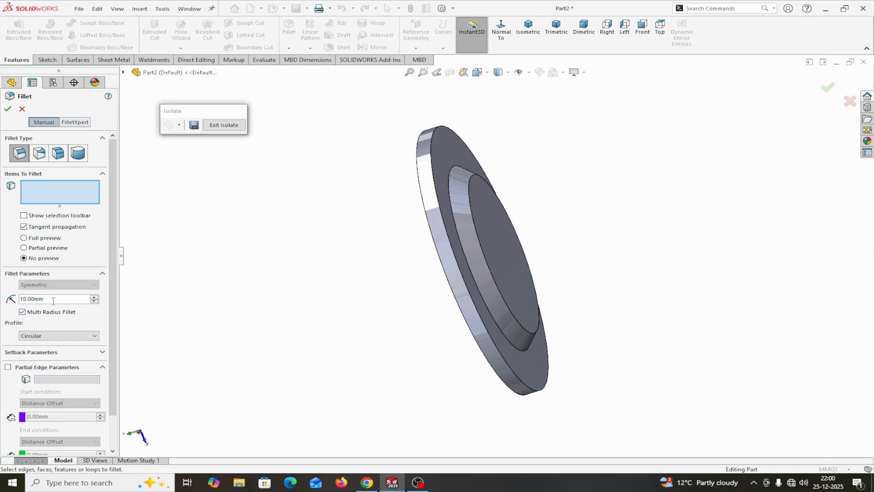
pyautogui.moveTo(42, 299); pyautogui.dragTo(8, 299)
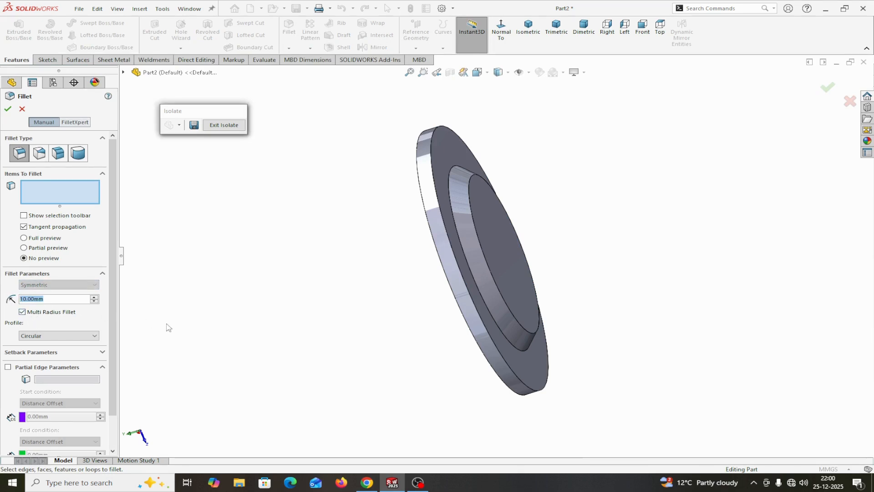
pyautogui.click(471, 271)
pyautogui.click(490, 267)
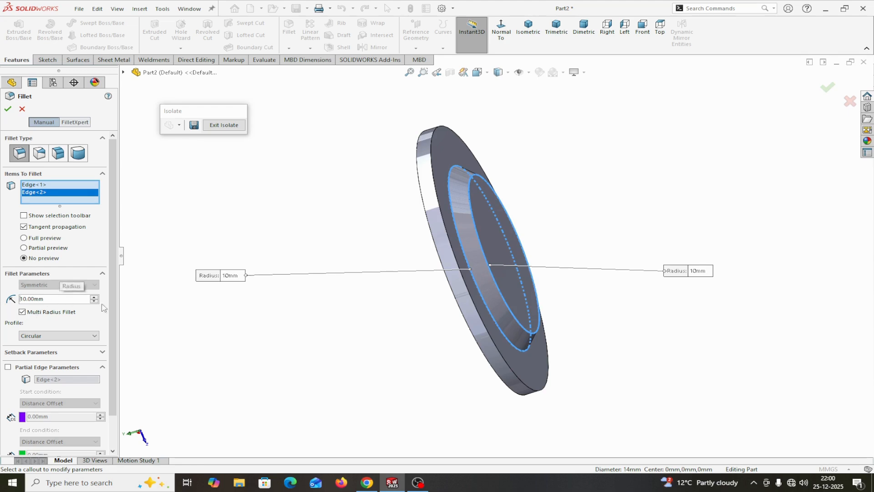
# - Set the fillet radii to 2 mm on the boss's base edge and 1 mm on its narrow end edge, and apply the fillet
pyautogui.click(233, 276)
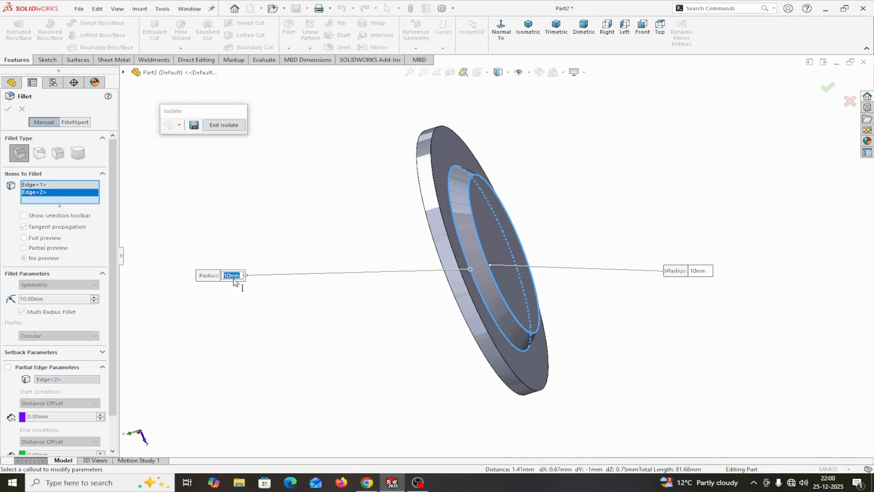
pyautogui.write('2')
pyautogui.press('Return')
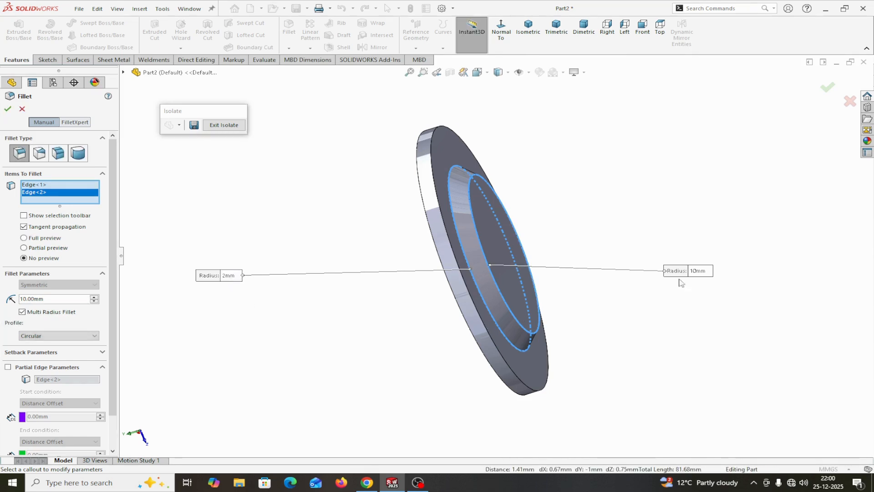
pyautogui.click(700, 271)
pyautogui.press('BackSpace')
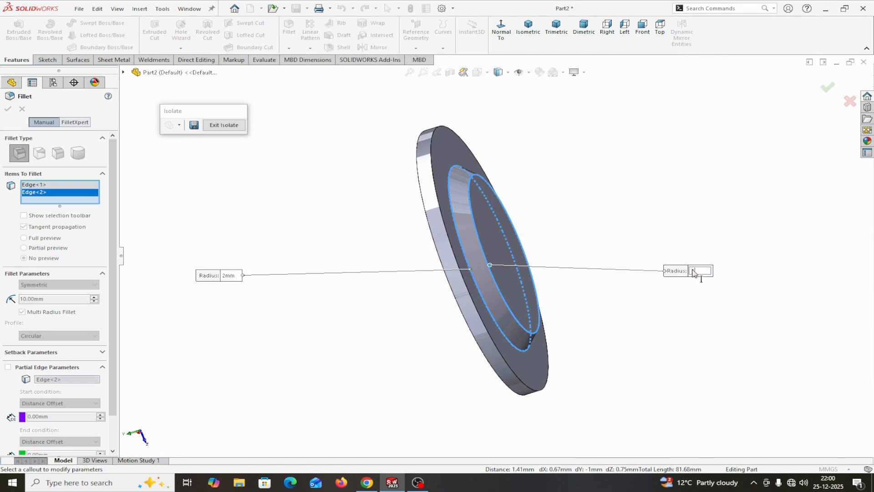
pyautogui.write('1')
pyautogui.press('Return')
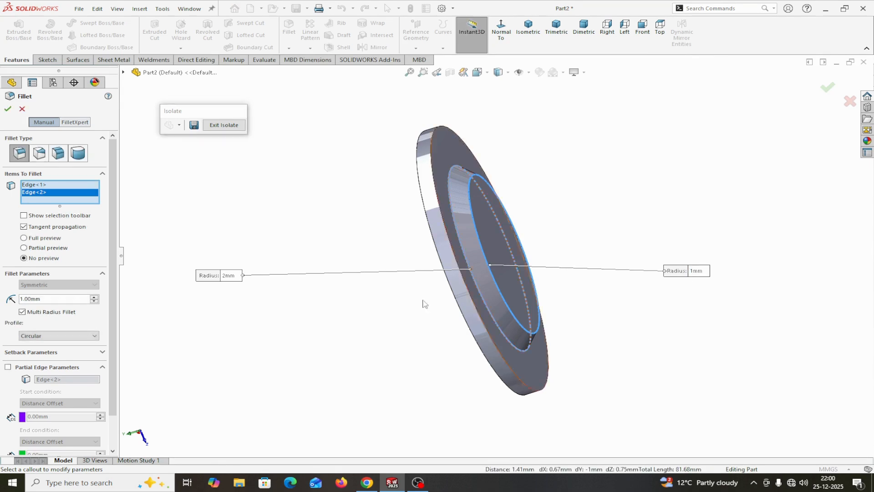
pyautogui.click(7, 110)
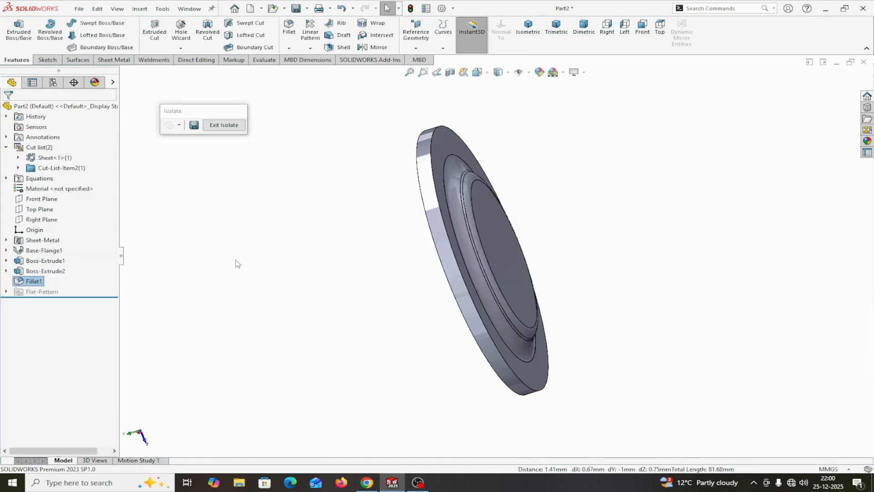
# - End the isolation of the central body to bring the 60 mm disc back into the display
pyautogui.moveTo(236, 264); pyautogui.dragTo(282, 250, button='middle')
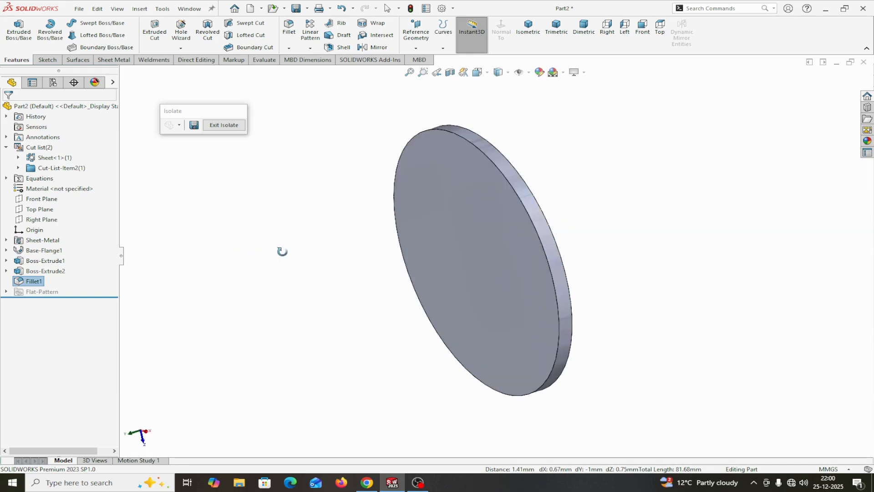
pyautogui.click(226, 124)
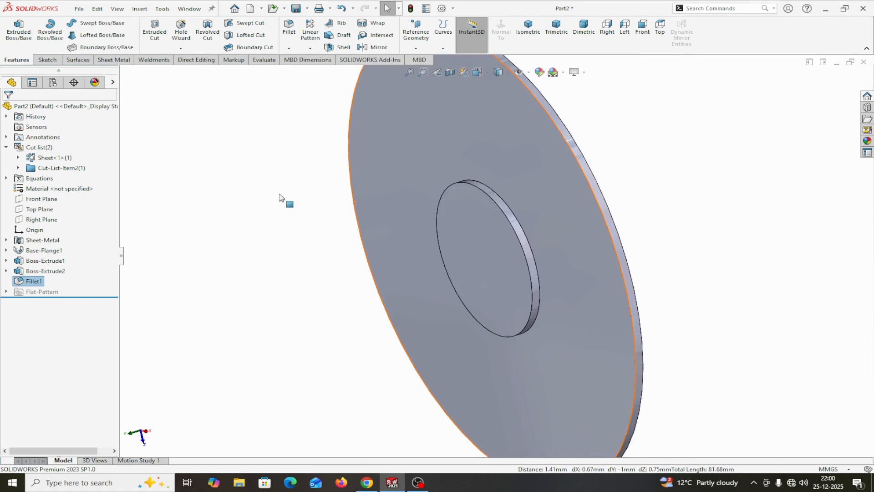
pyautogui.moveTo(643, 279); pyautogui.dragTo(696, 234, button='middle')
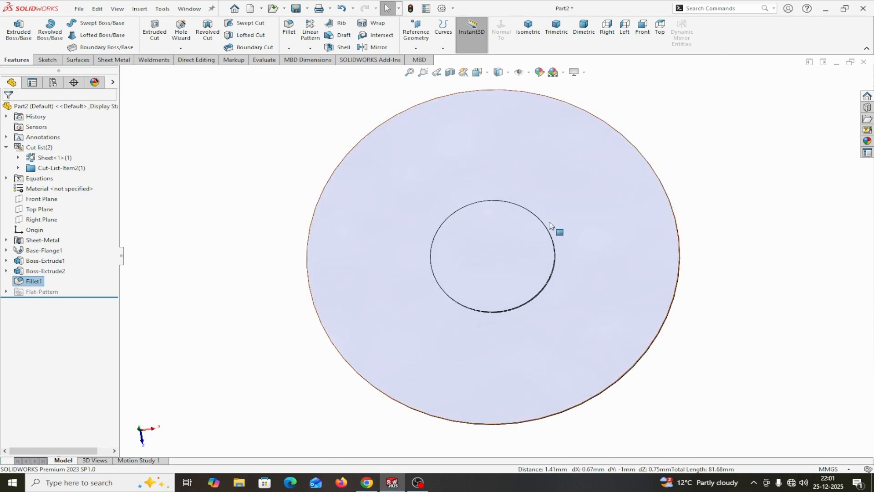
# - Start an Indent feature with the 60 mm disc as target body and the central tapered body as tool body region
pyautogui.click(146, 12)
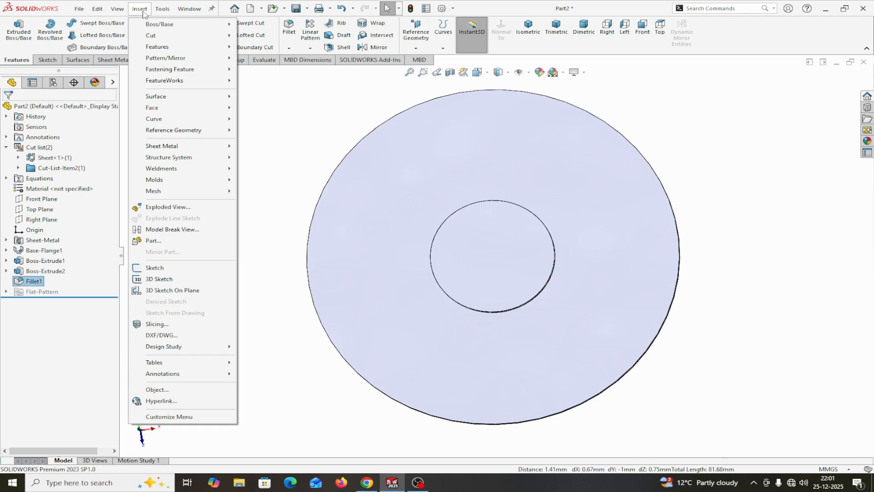
pyautogui.moveTo(173, 47)
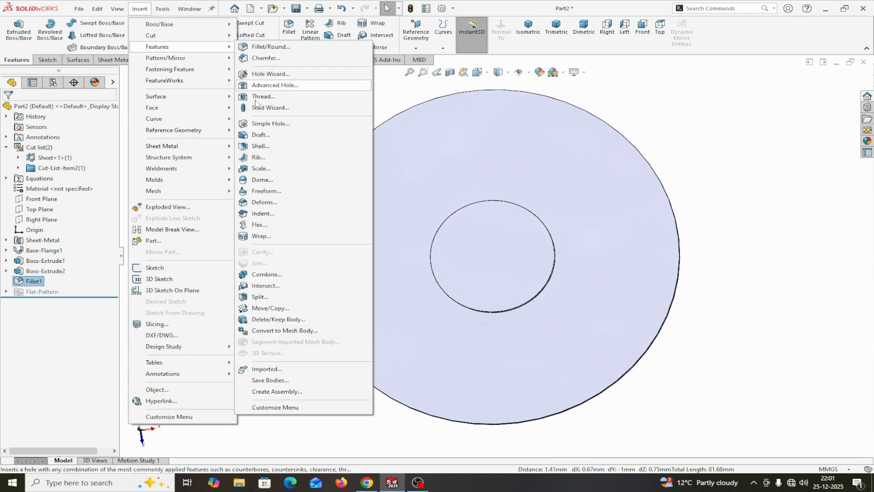
pyautogui.click(263, 213)
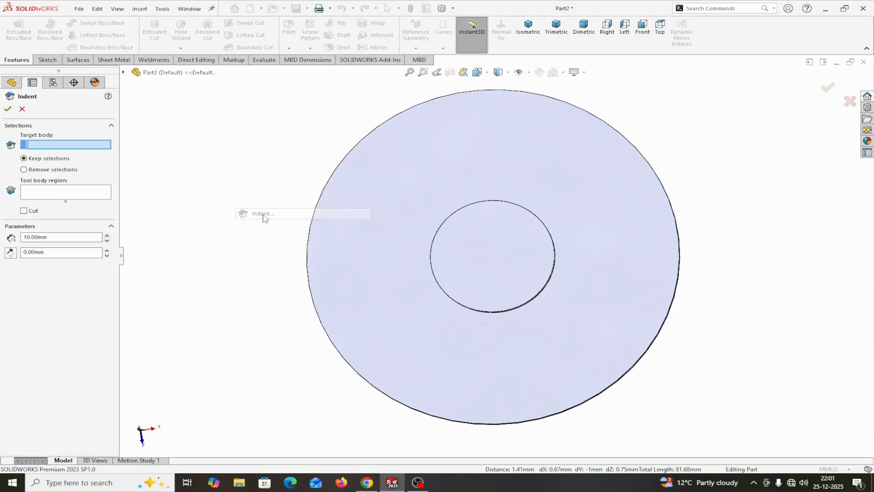
pyautogui.click(711, 8)
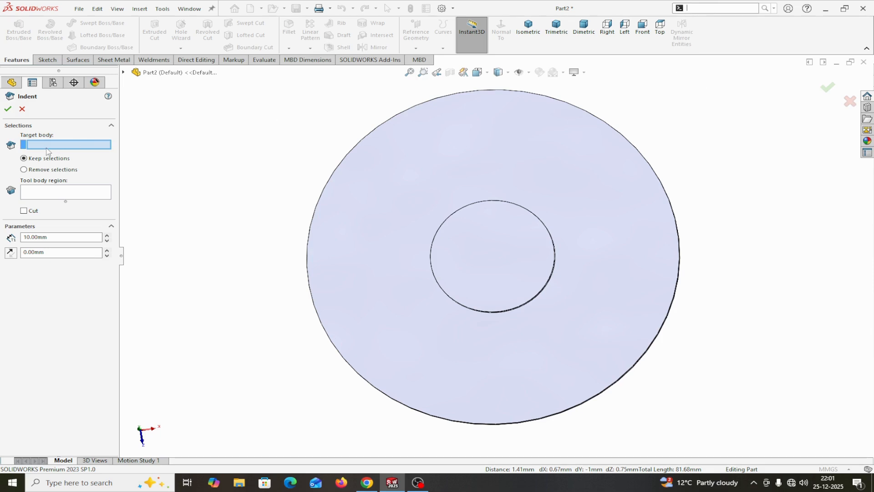
pyautogui.click(423, 160)
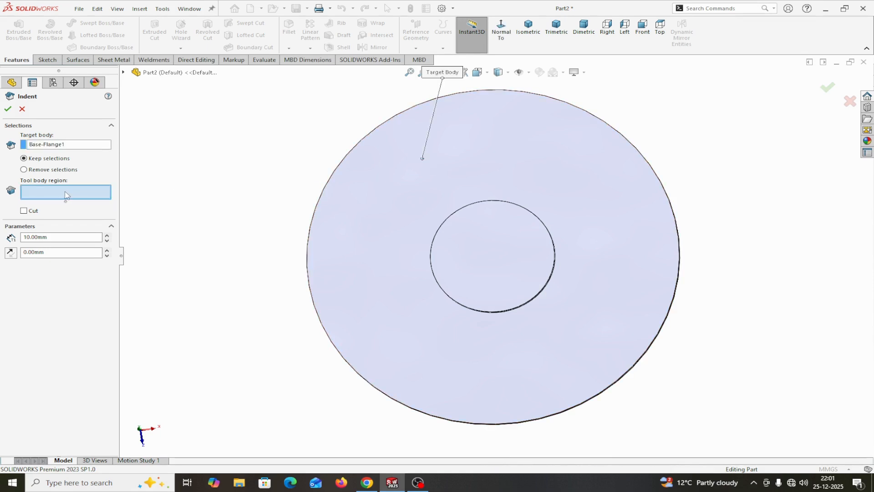
pyautogui.click(459, 238)
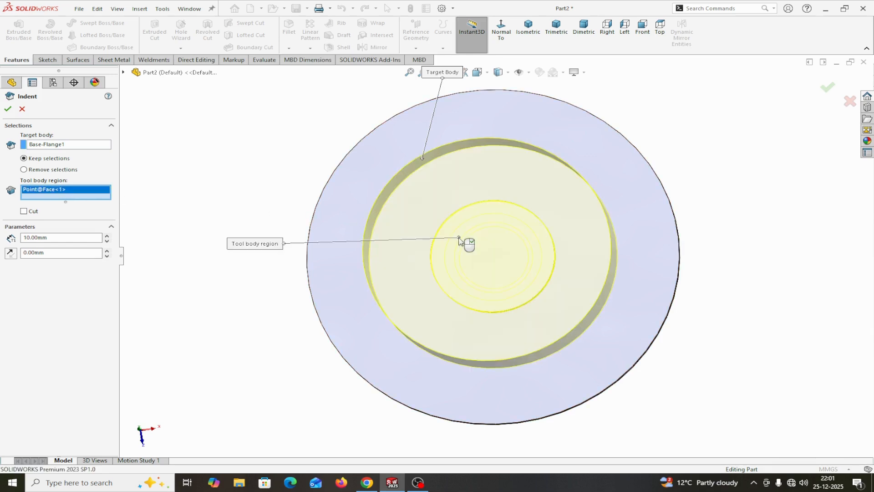
# - Switch the indent to remove selections, set its thickness to 1 mm, and apply the feature
pyautogui.click(24, 169)
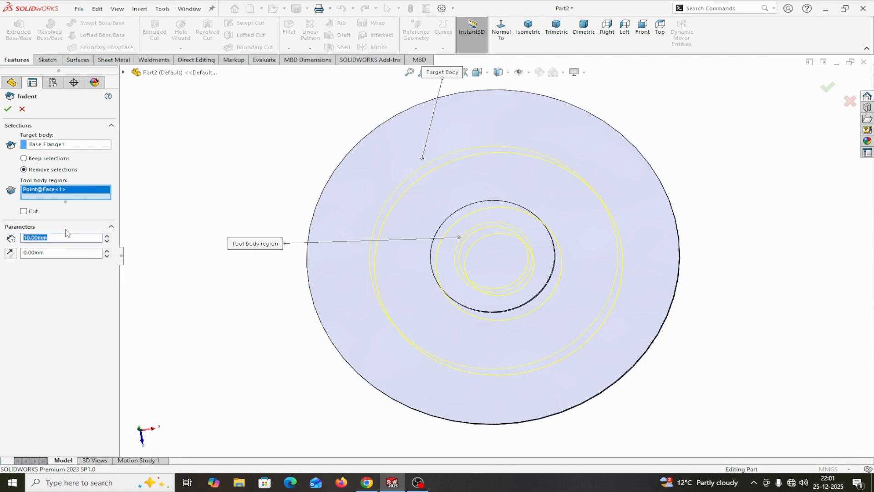
pyautogui.write('1')
pyautogui.moveTo(209, 265); pyautogui.dragTo(163, 275, button='middle')
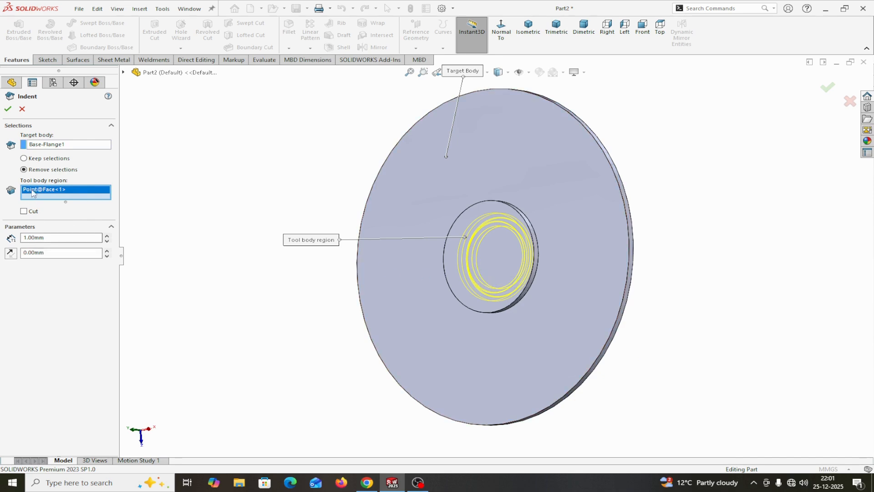
pyautogui.click(7, 109)
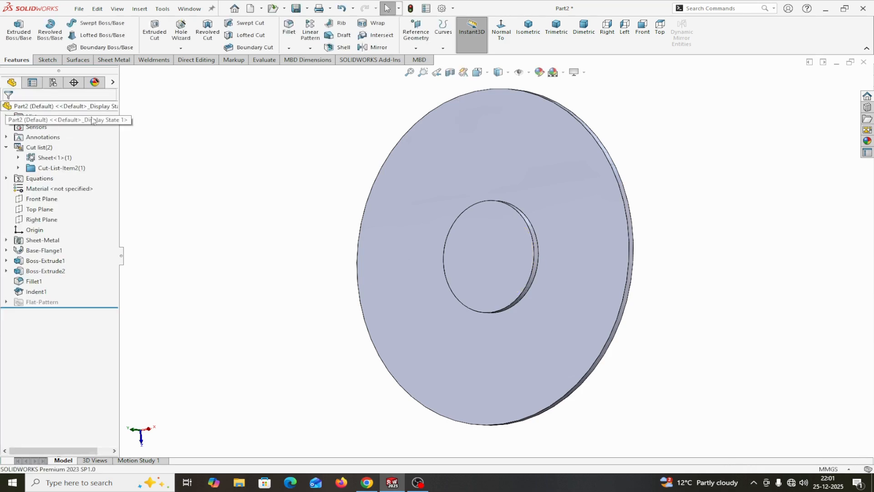
# - Delete the central tool body so only the indented sheet metal disc is kept
pyautogui.click(197, 59)
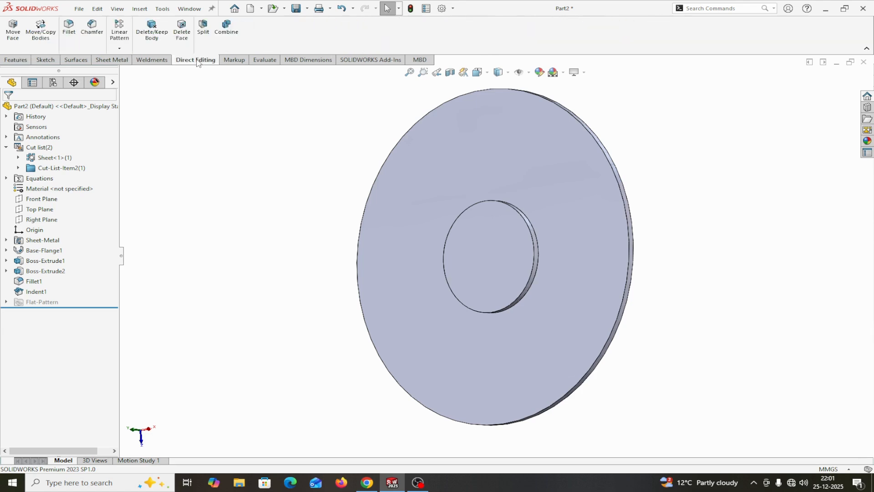
pyautogui.click(158, 45)
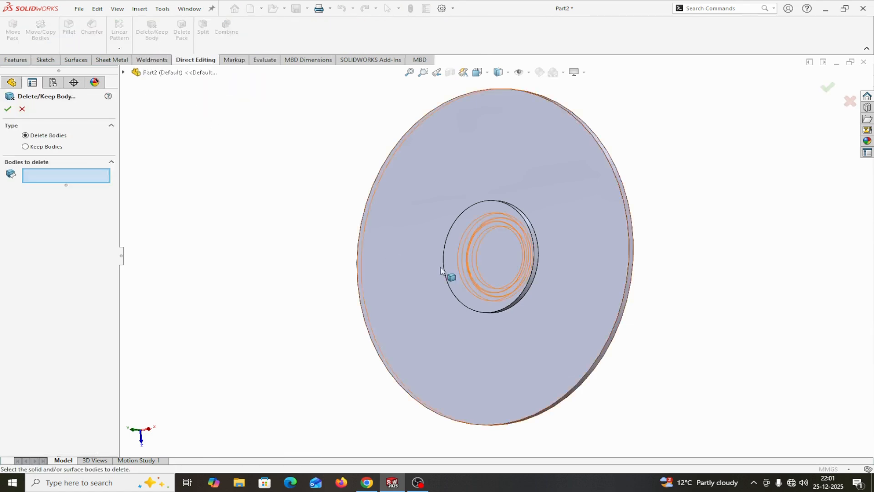
pyautogui.click(488, 263)
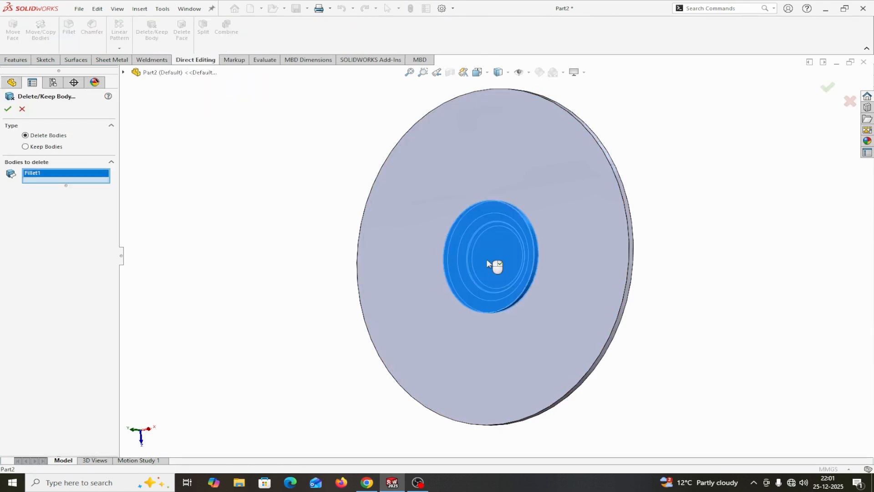
pyautogui.click(8, 109)
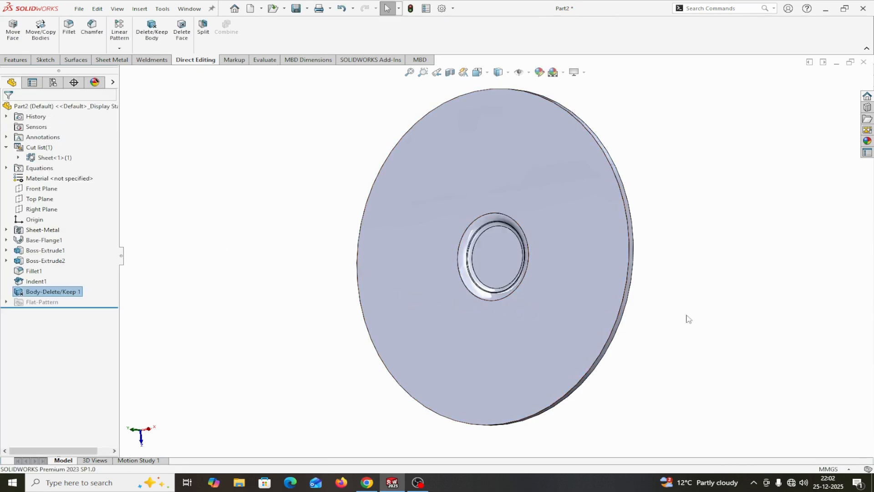
# - Sketch a circle of about 4.2 mm radius centred on the origin on the indent's flat central face
pyautogui.moveTo(689, 319); pyautogui.dragTo(717, 301, button='middle')
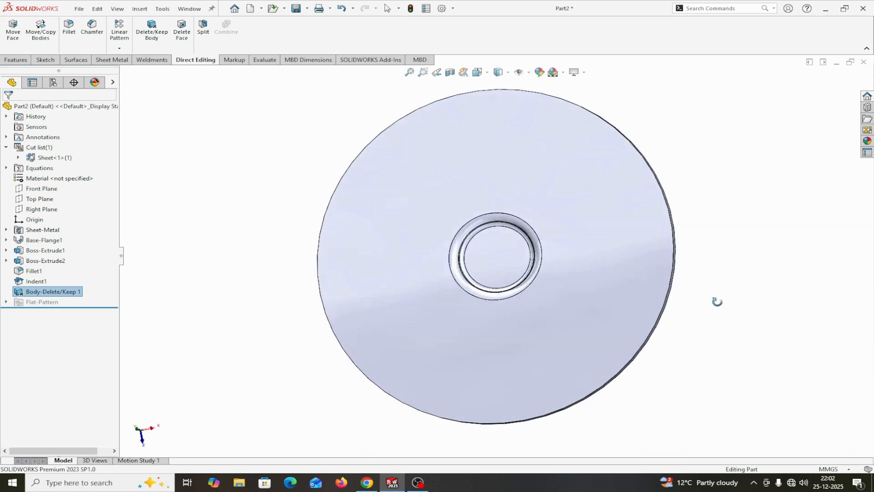
pyautogui.click(491, 257)
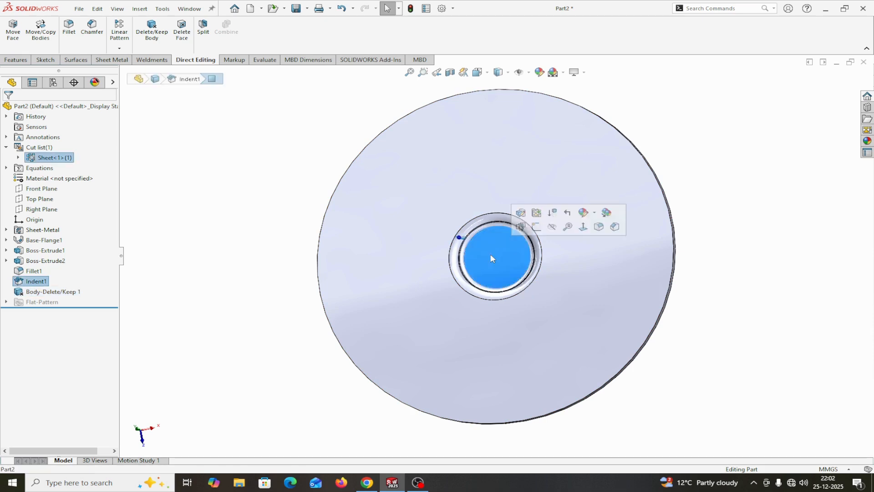
pyautogui.click(540, 227)
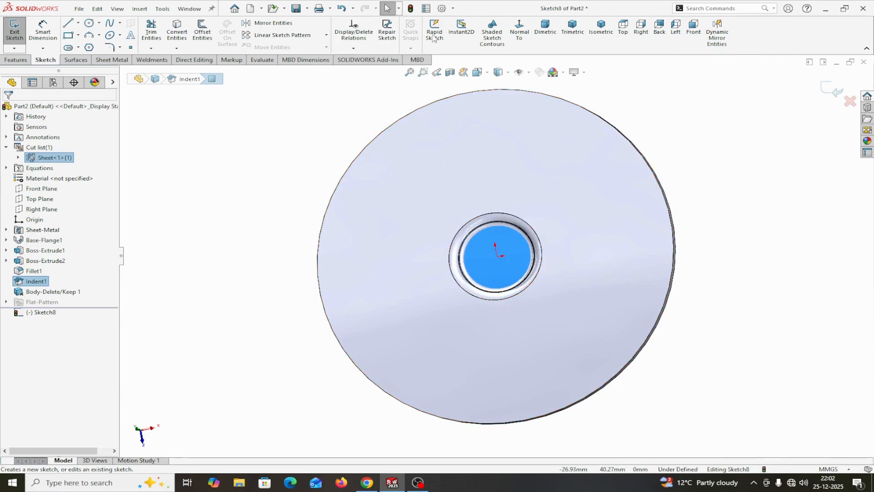
pyautogui.click(518, 28)
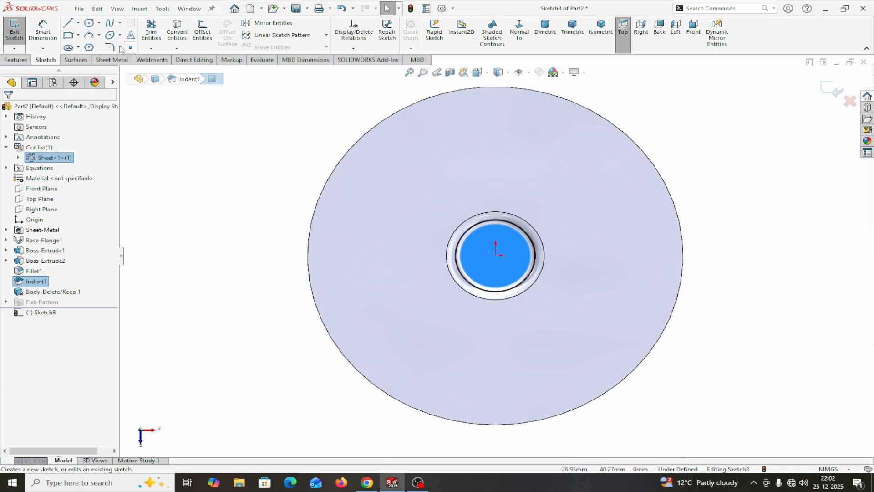
pyautogui.click(89, 22)
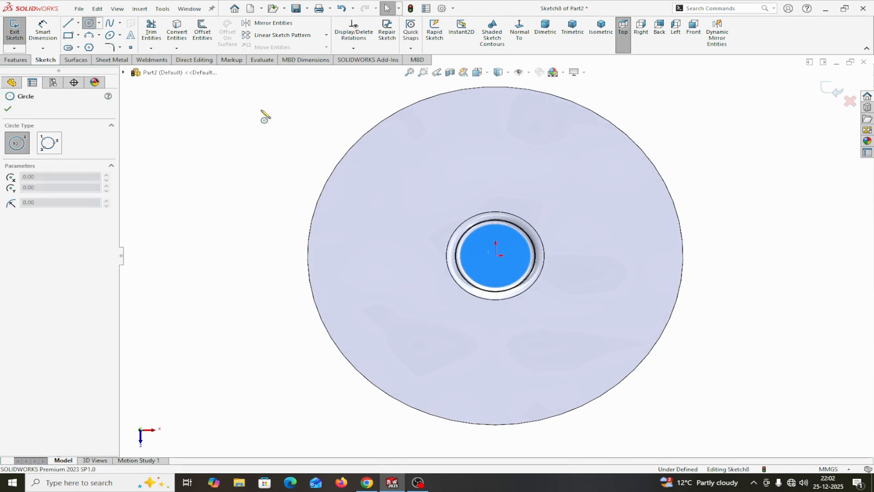
pyautogui.click(496, 255)
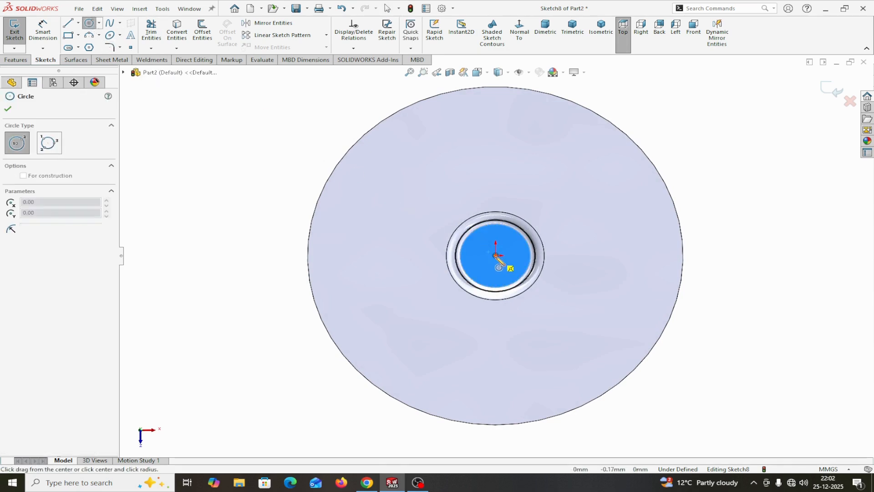
pyautogui.click(488, 232)
pyautogui.rightClick(486, 235)
pyautogui.click(510, 242)
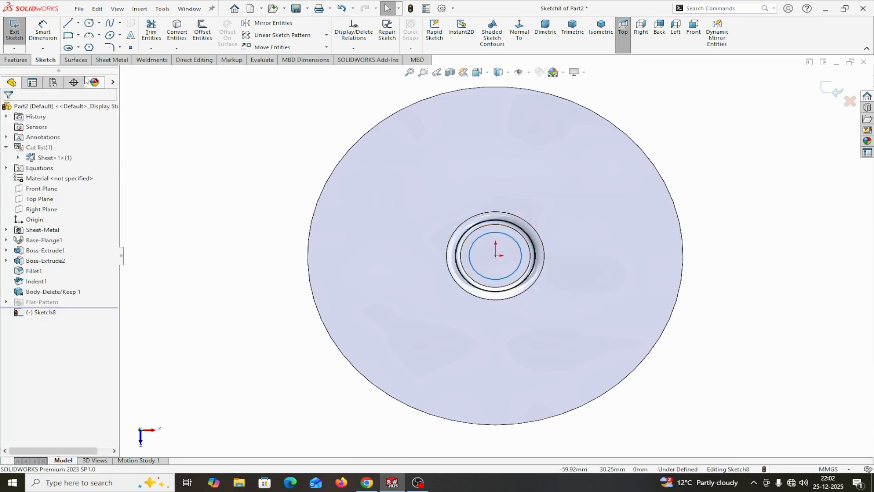
# - Dimension the sketched circle's diameter as 8 mm
pyautogui.click(477, 273)
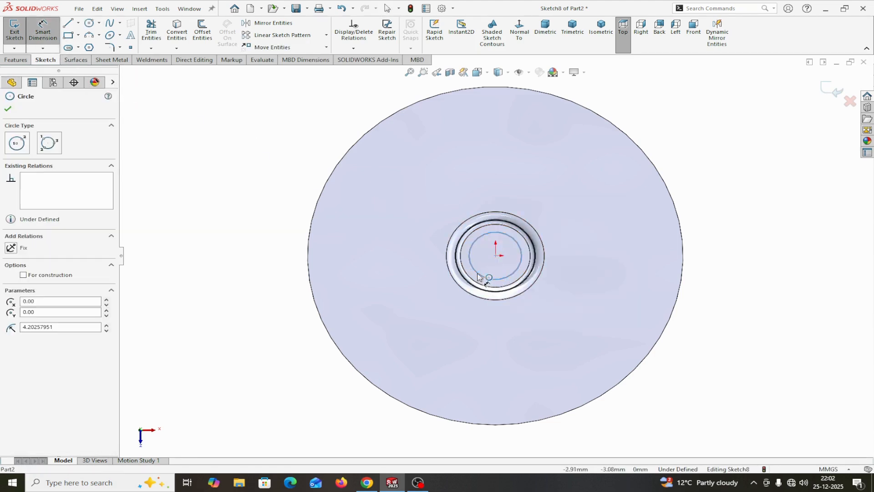
pyautogui.click(246, 296)
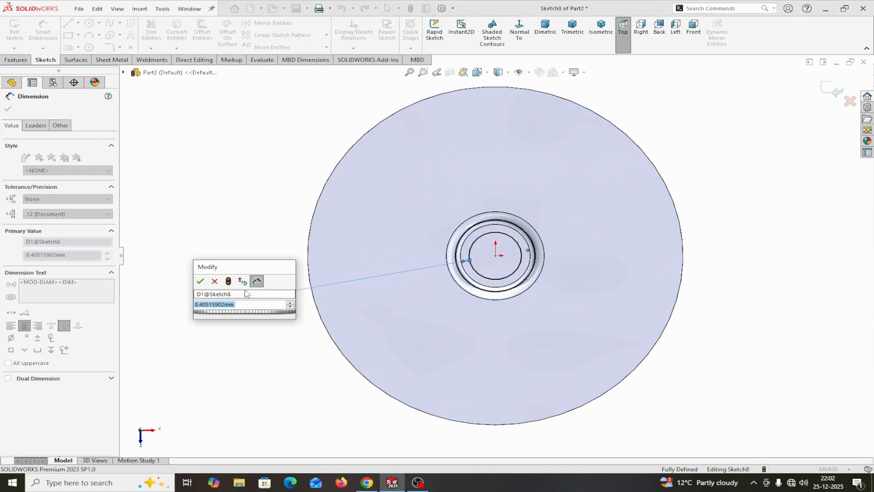
pyautogui.write('8')
pyautogui.click(200, 280)
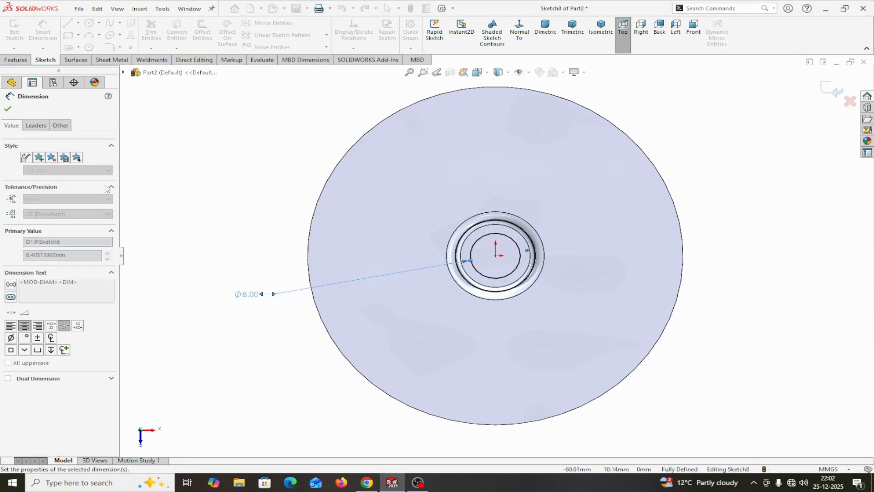
# - Cut the 8 mm circle through the indent's central face with a blind normal cut linked to the sheet thickness
pyautogui.click(22, 59)
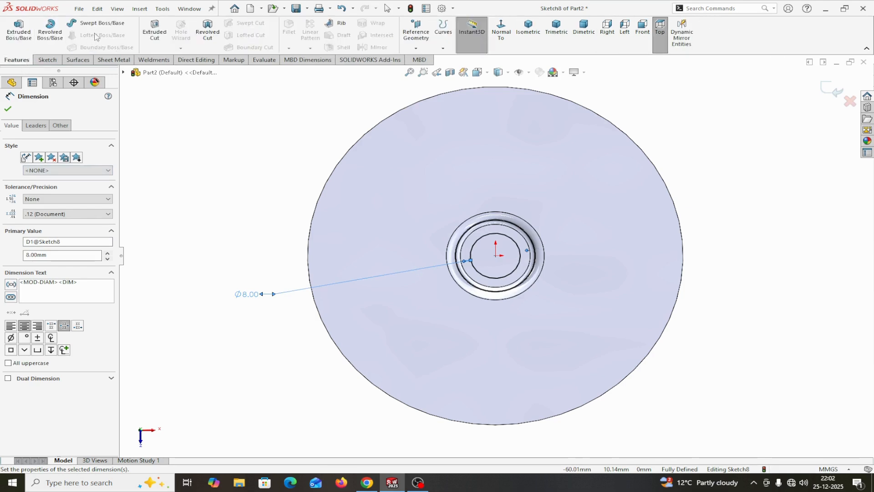
pyautogui.click(155, 29)
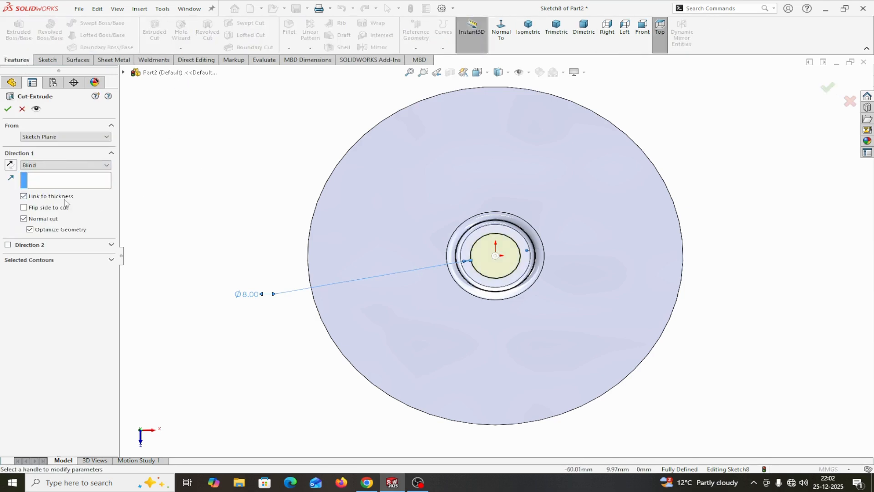
pyautogui.click(8, 109)
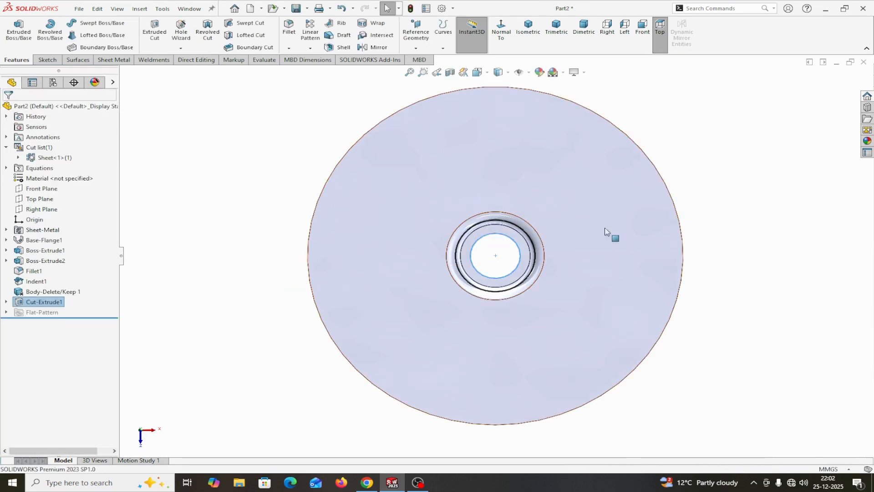
pyautogui.moveTo(605, 231)
pyautogui.mouseDown(button='middle')
pyautogui.moveTo(726, 254)
pyautogui.moveTo(538, 275)
pyautogui.moveTo(261, 264)
pyautogui.moveTo(298, 172)
pyautogui.moveTo(269, 168)
pyautogui.moveTo(316, 168)
pyautogui.moveTo(293, 185)
pyautogui.moveTo(300, 190)
pyautogui.moveTo(272, 197)
pyautogui.moveTo(293, 190)
pyautogui.mouseUp(button='middle')
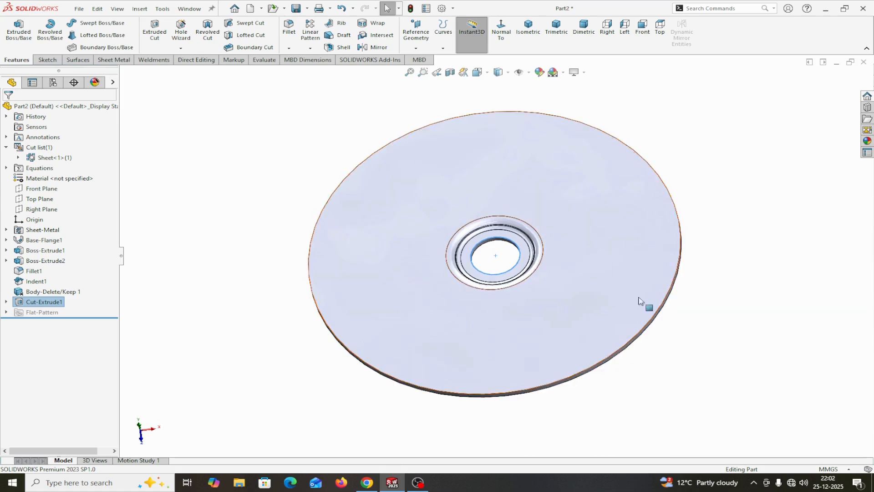
pyautogui.scroll(2, 763, 296)
pyautogui.scroll(-1, 731, 292)
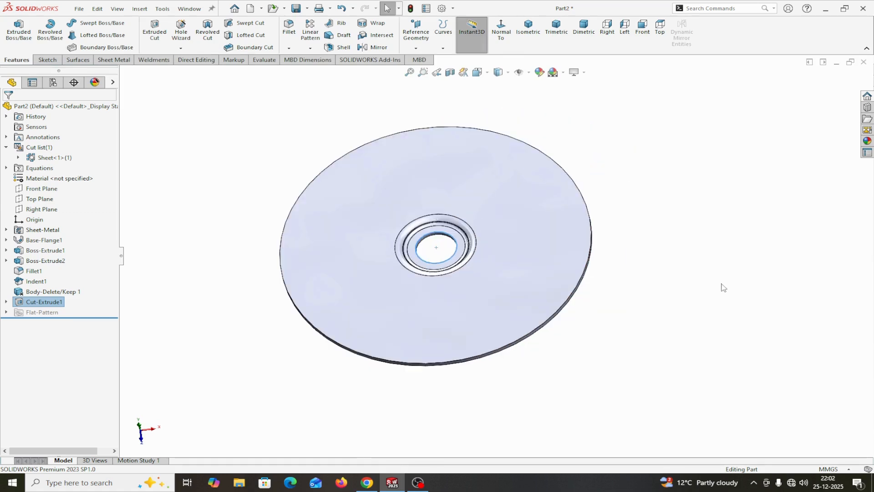
pyautogui.scroll(2, 683, 260)
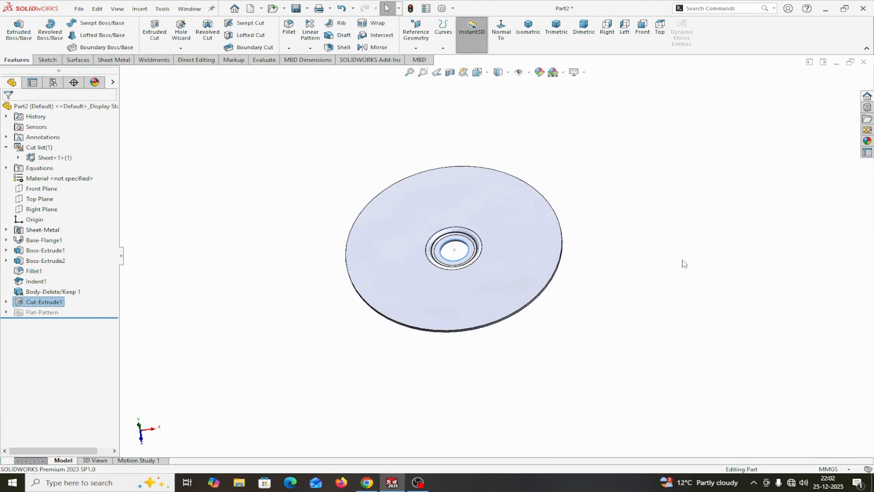
pyautogui.scroll(-2, 682, 261)
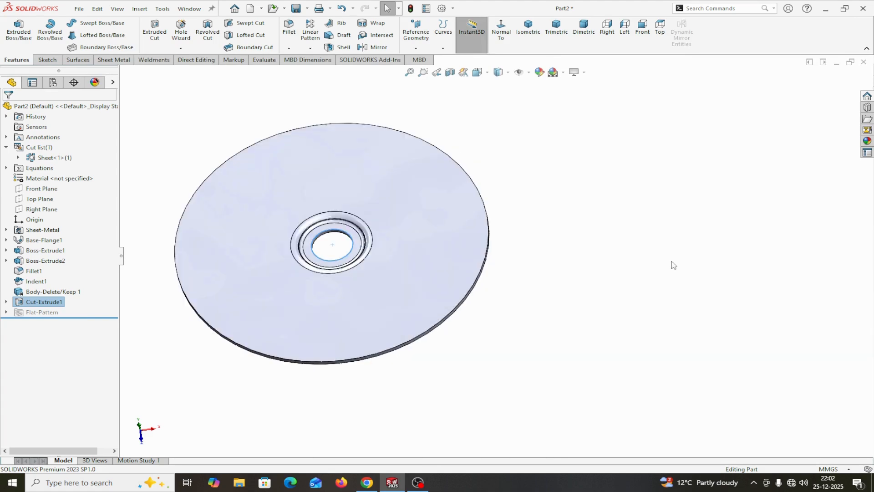
# - Change the whole part's appearance colour to bright green using the standard colour swatches, and collapse the display pane
pyautogui.click(113, 82)
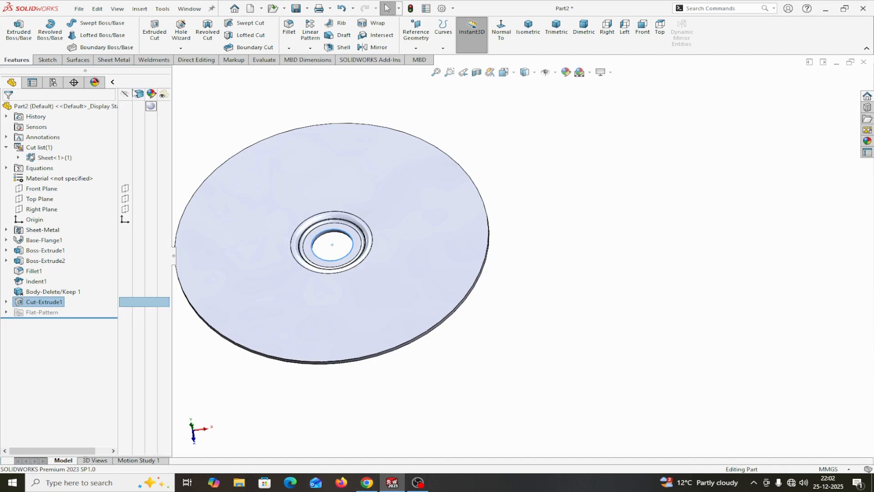
pyautogui.click(151, 105)
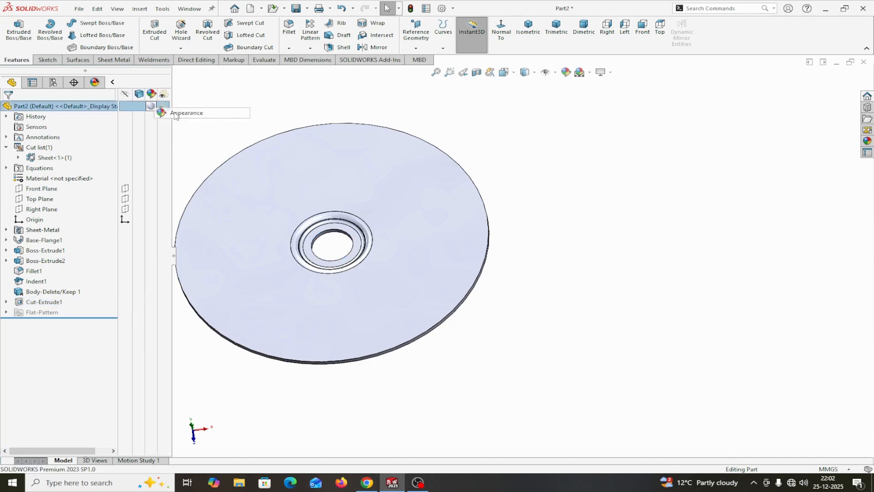
pyautogui.click(175, 113)
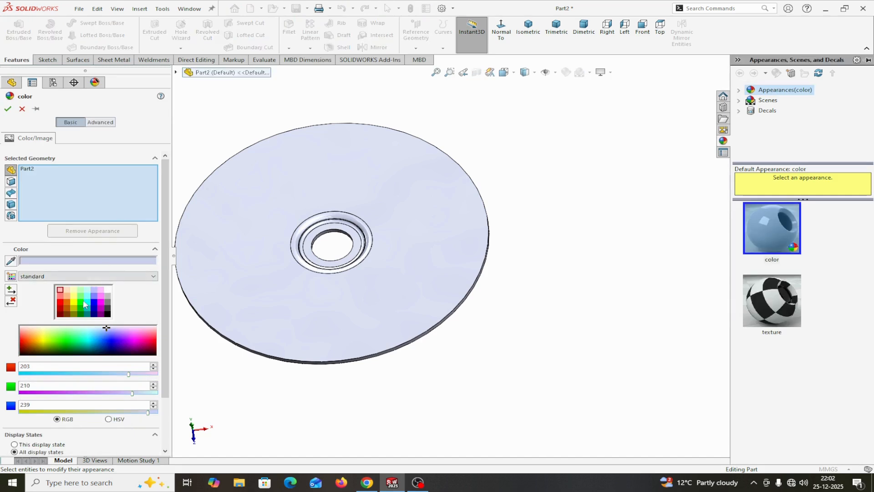
pyautogui.click(83, 304)
pyautogui.click(7, 109)
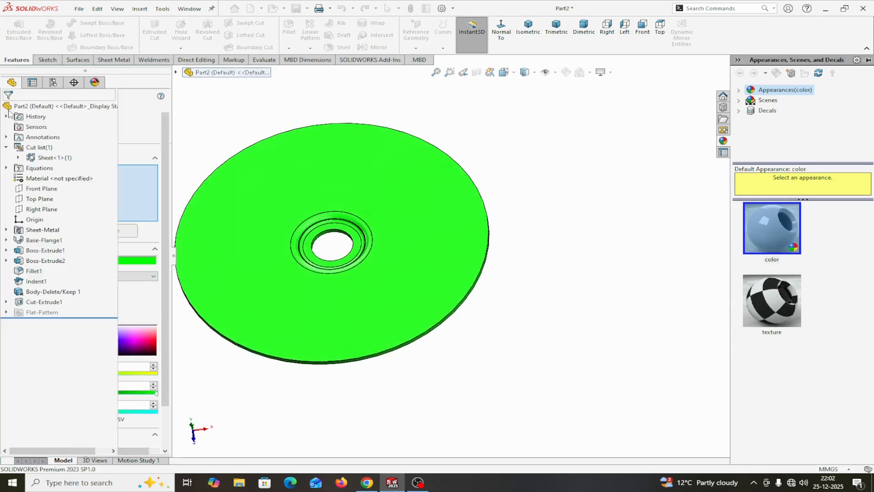
pyautogui.click(112, 83)
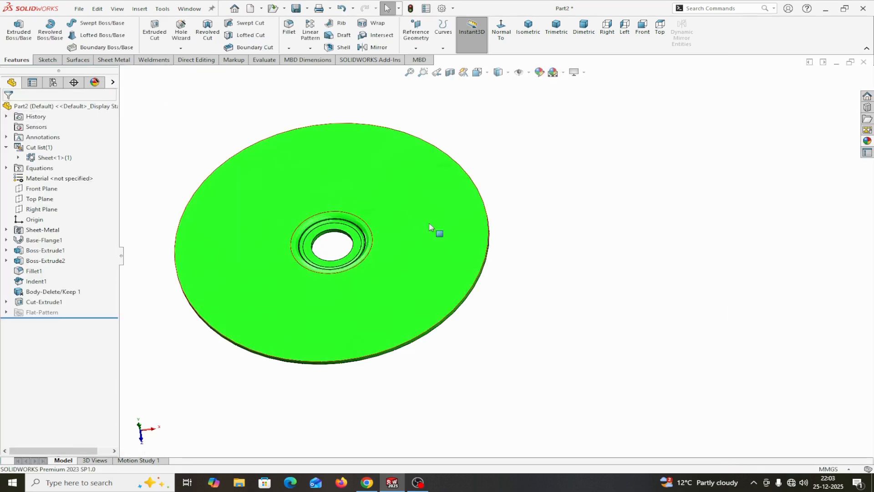
# - Create a new part document with a plain white background scene and check its MMGS unit system
pyautogui.scroll(3, 511, 269)
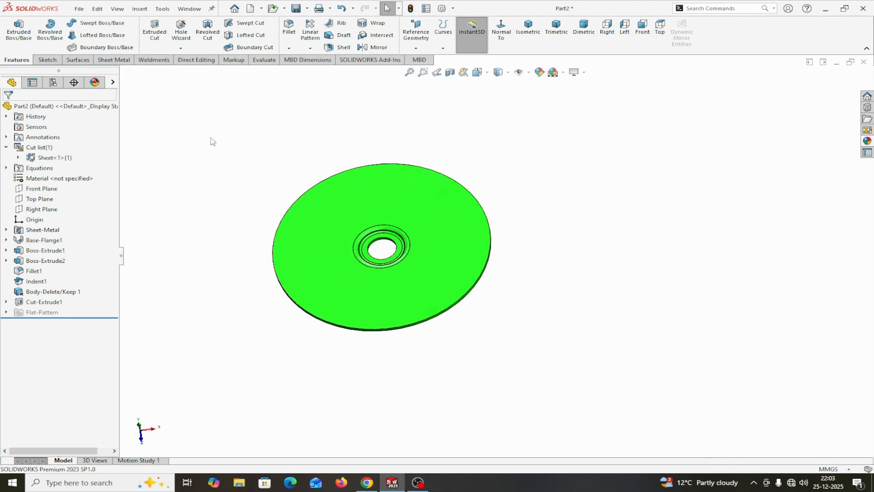
pyautogui.click(79, 10)
pyautogui.click(95, 24)
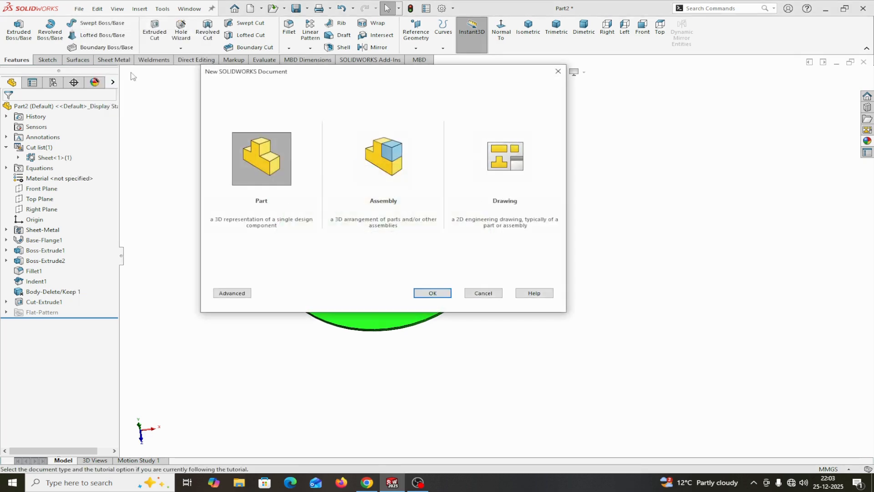
pyautogui.click(432, 293)
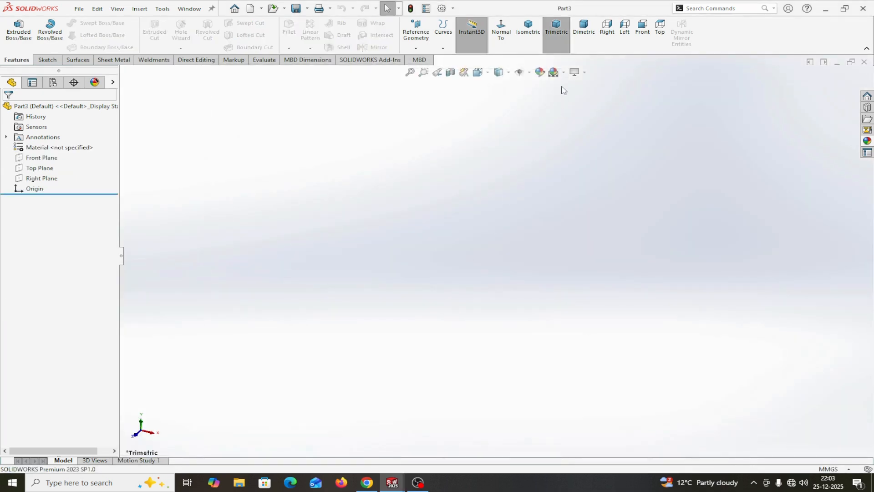
pyautogui.click(554, 72)
pyautogui.click(592, 96)
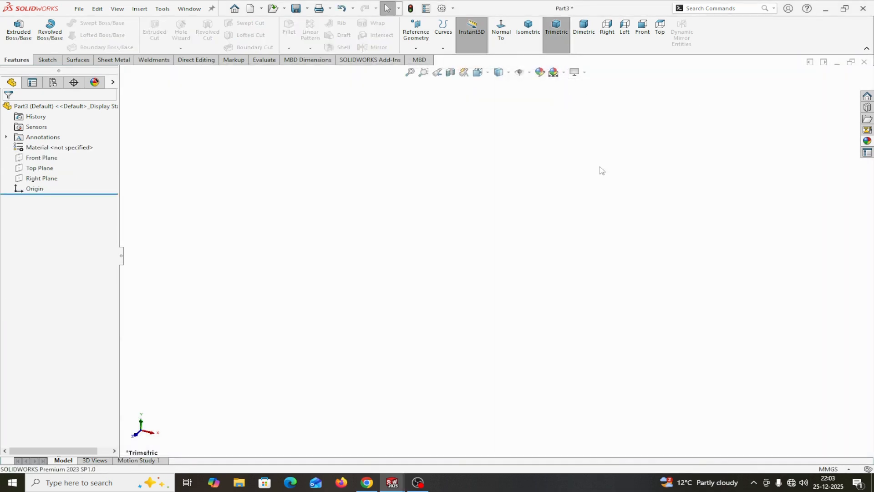
pyautogui.click(833, 468)
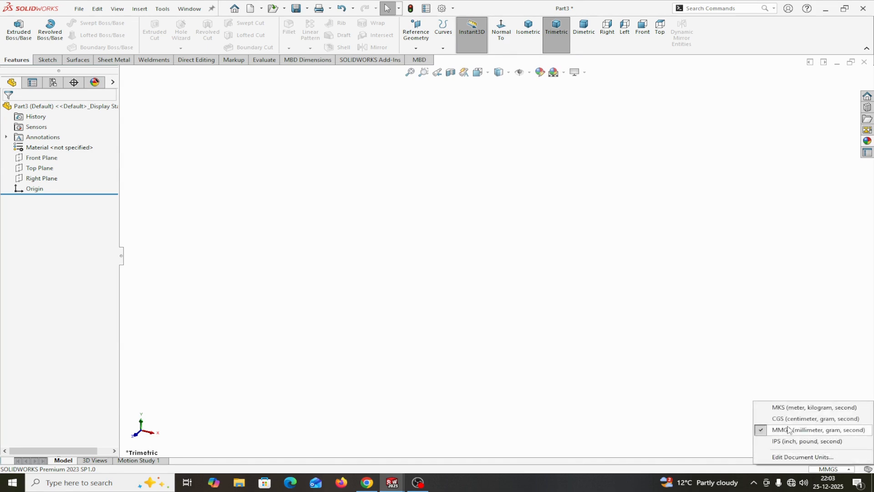
# - Sketch a horizontal line about 82 mm long through the origin on the Front Plane
pyautogui.click(33, 160)
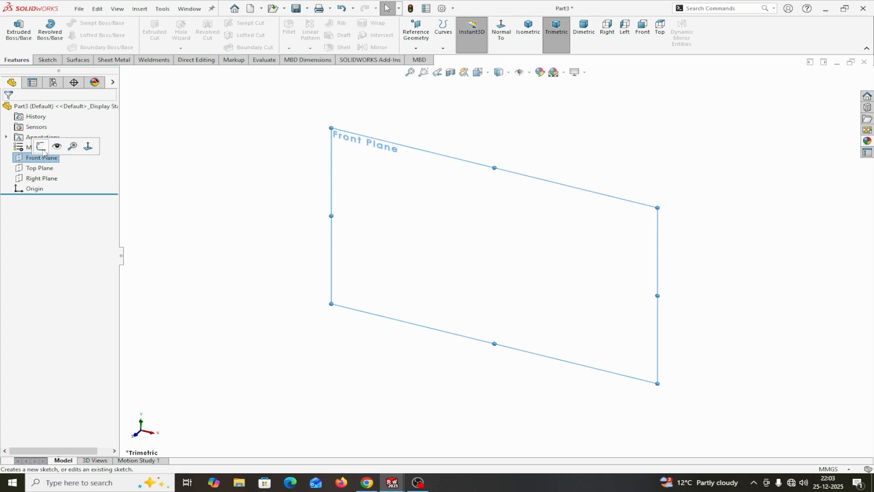
pyautogui.click(42, 149)
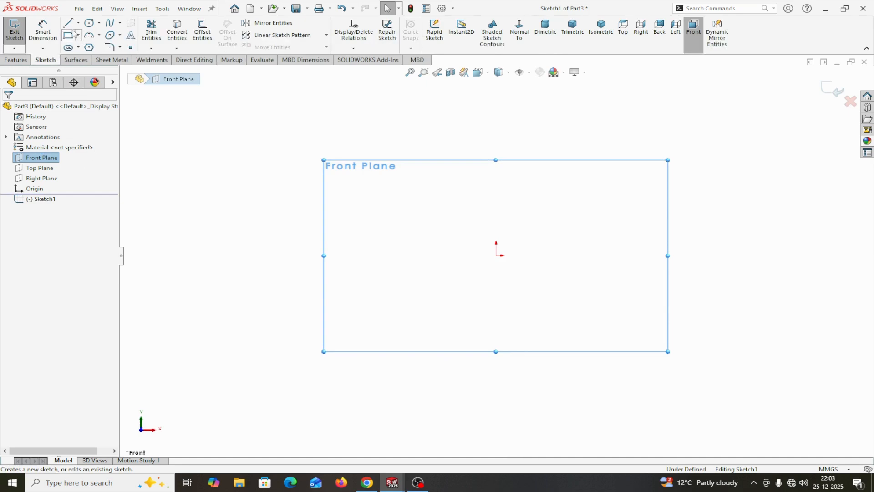
pyautogui.press('l')
pyautogui.click(411, 255)
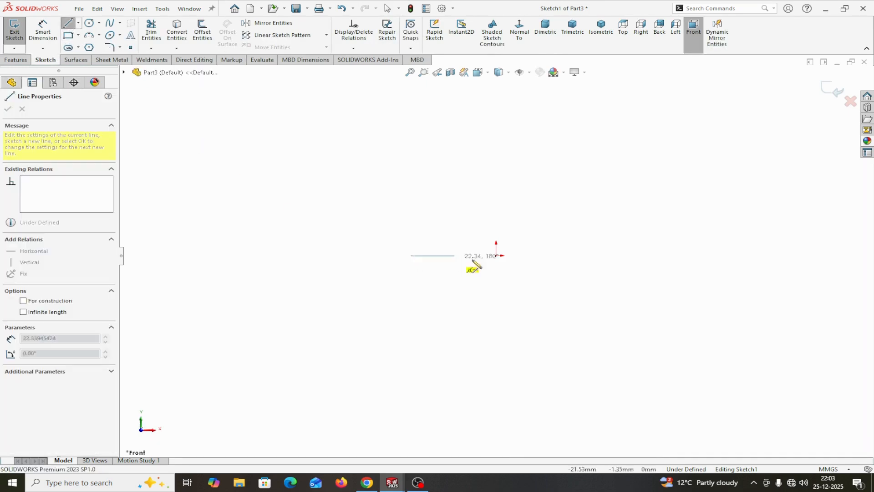
pyautogui.click(569, 256)
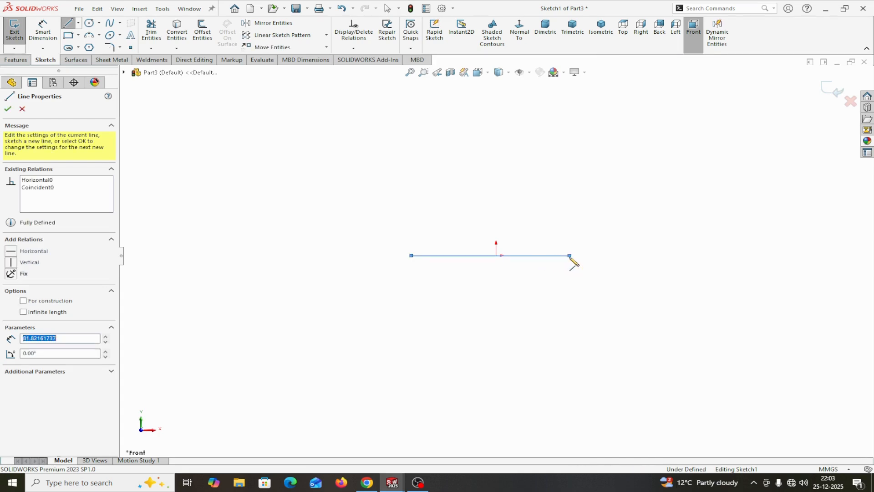
pyautogui.rightClick(572, 258)
pyautogui.click(595, 264)
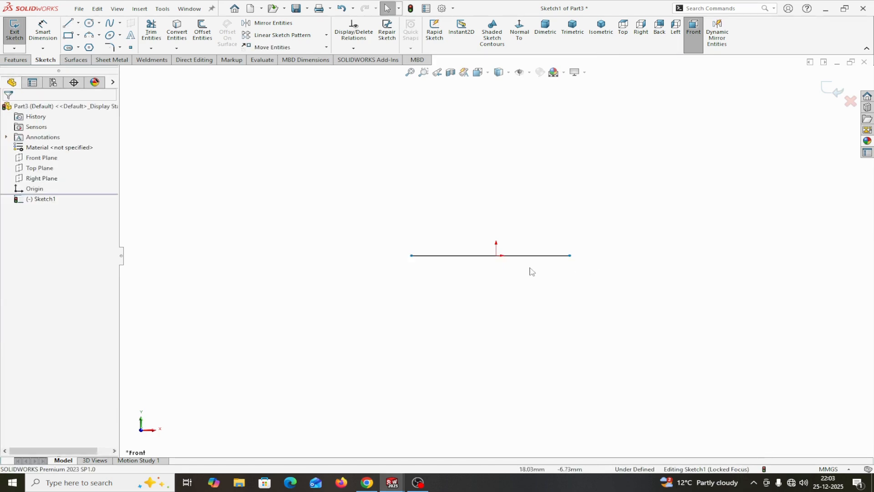
# - Add a midpoint relation between the sketched line and the origin
pyautogui.click(496, 256)
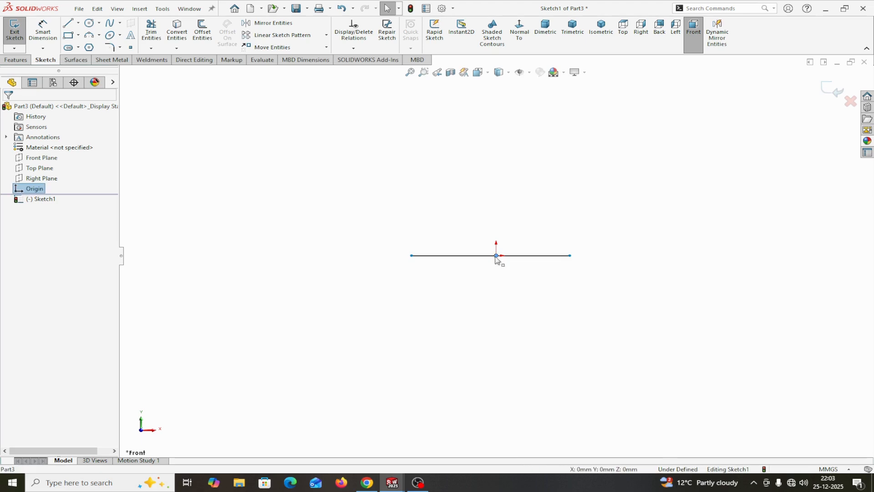
pyautogui.keyDown('ctrl'); pyautogui.click(478, 256); pyautogui.keyUp('ctrl')
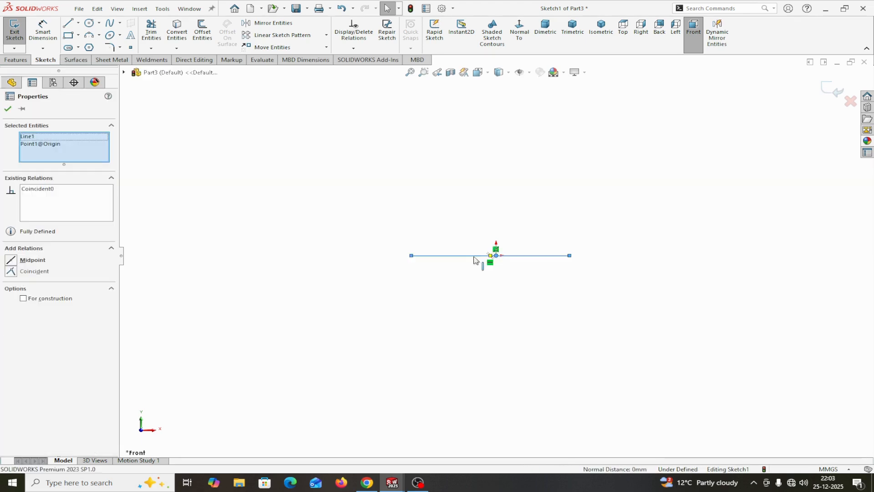
pyautogui.click(10, 260)
# - Dimension the horizontal line's length as 100 mm
pyautogui.click(43, 30)
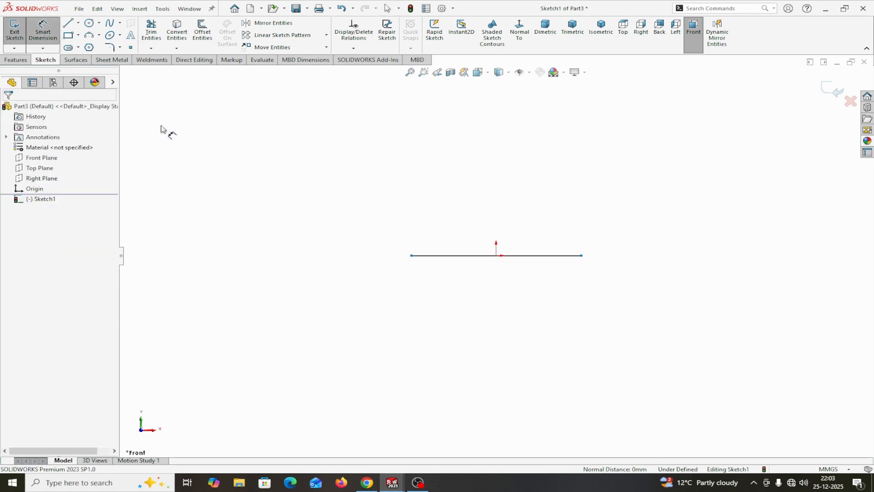
pyautogui.click(455, 256)
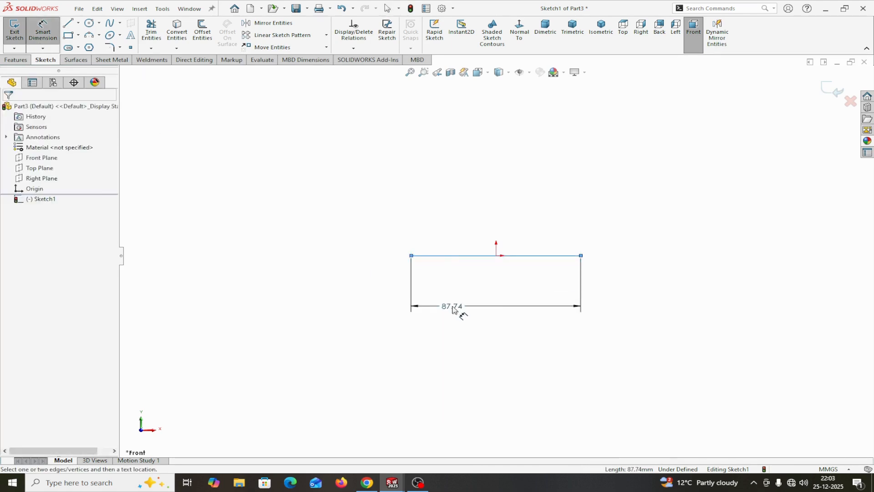
pyautogui.click(452, 310)
pyautogui.write('100')
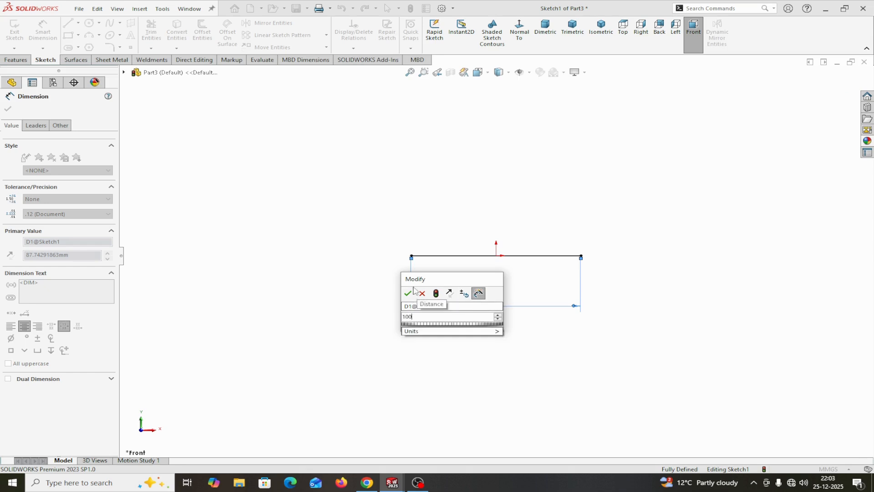
pyautogui.click(408, 293)
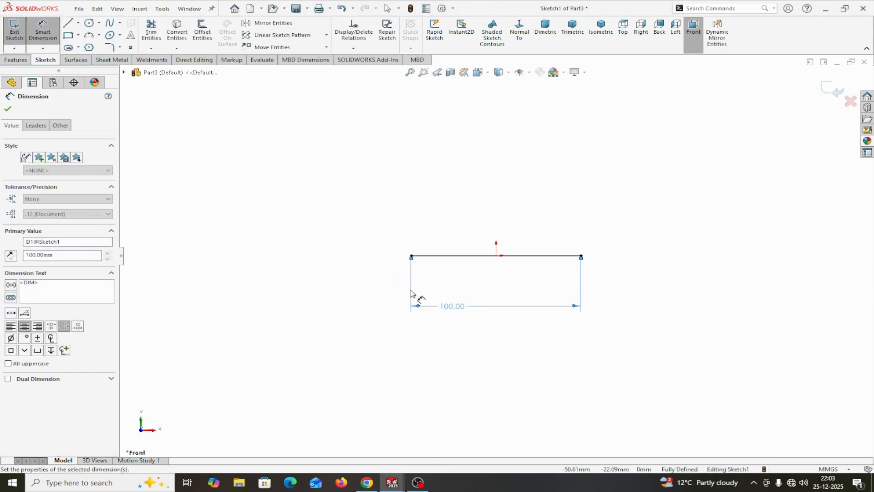
pyautogui.click(8, 110)
# - Sweep a 4 mm diameter circular profile along the 100 mm line to form a solid rod
pyautogui.click(16, 59)
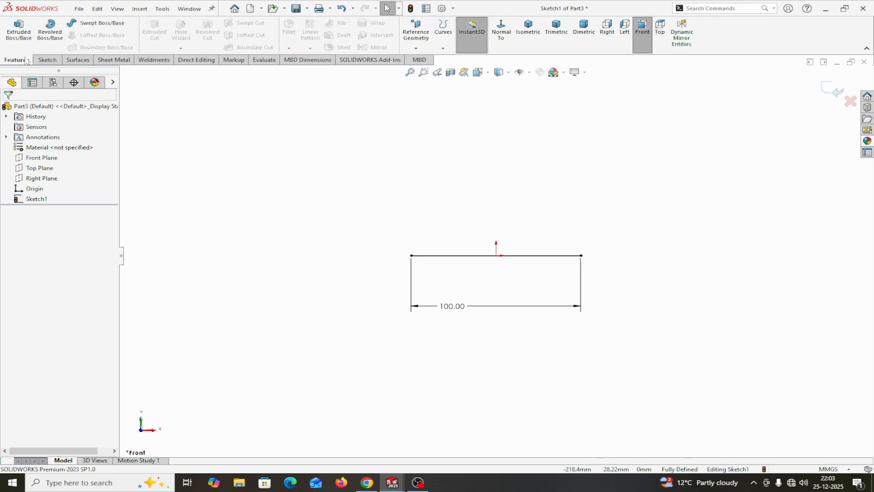
pyautogui.click(88, 25)
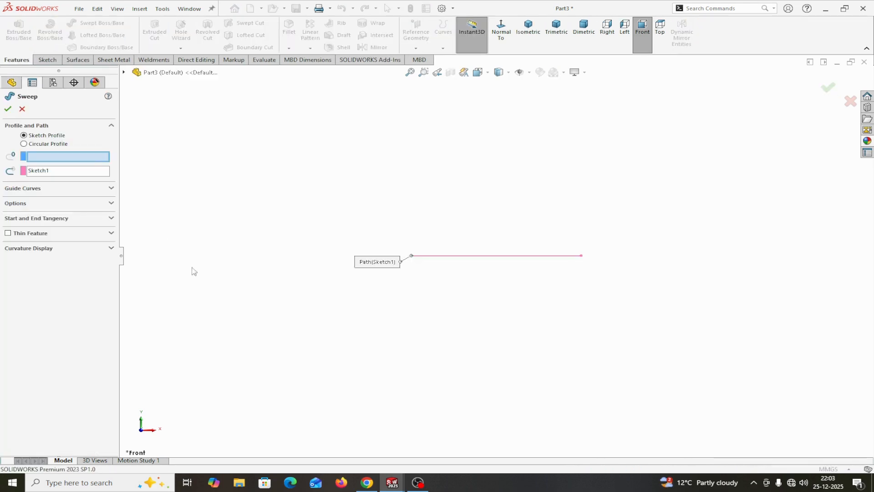
pyautogui.click(23, 144)
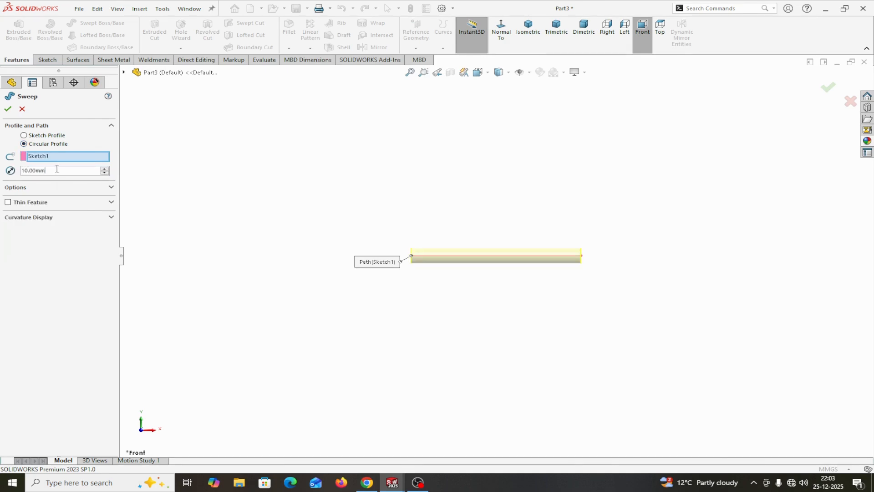
pyautogui.moveTo(57, 168); pyautogui.dragTo(6, 172)
pyautogui.write('4')
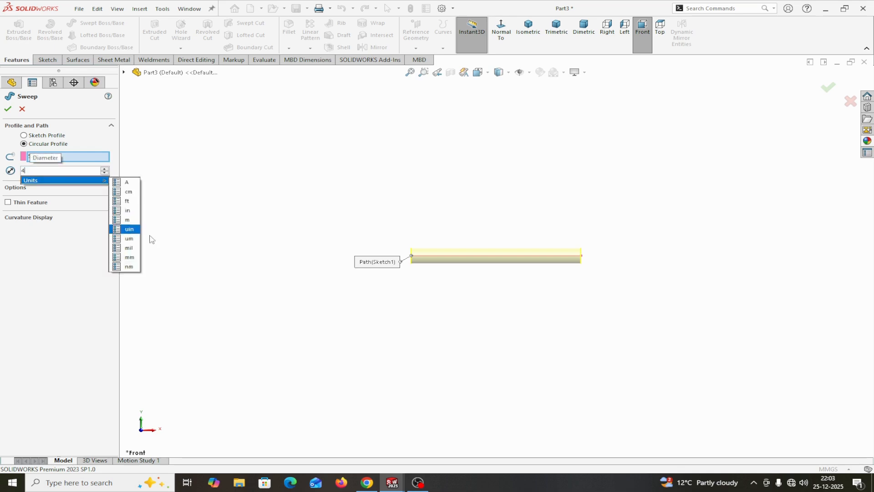
pyautogui.press('Return')
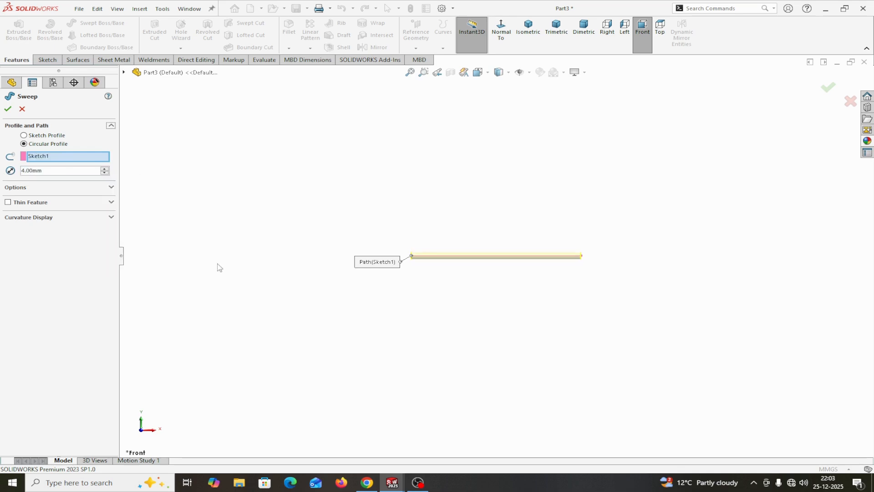
pyautogui.click(8, 109)
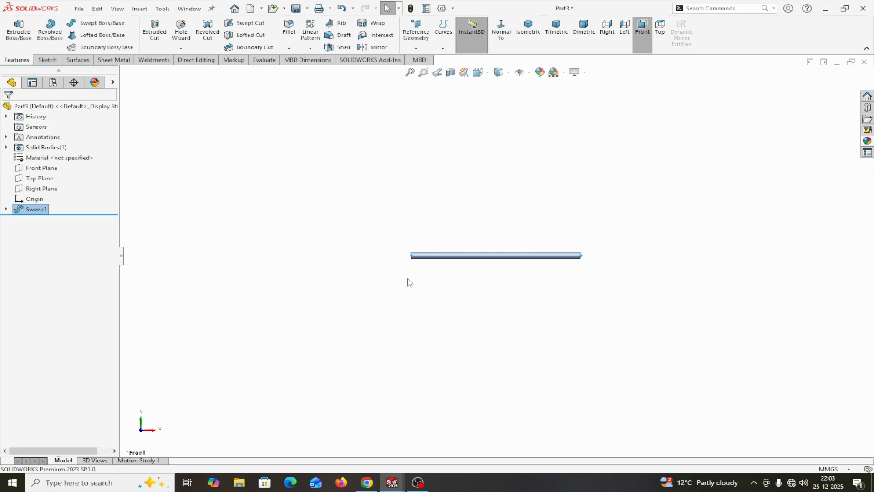
# - Start a new sketch on the Front Plane and enlarge the plane's display beyond the rod above, below and at its left end
pyautogui.scroll(-3, 409, 280)
pyautogui.scroll(-2, 490, 250)
pyautogui.scroll(2, 530, 252)
pyautogui.scroll(-1, 583, 248)
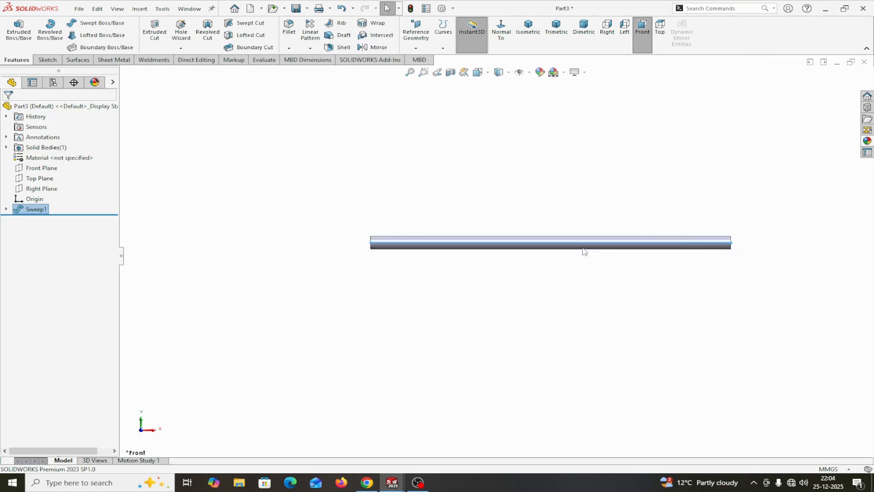
pyautogui.click(42, 168)
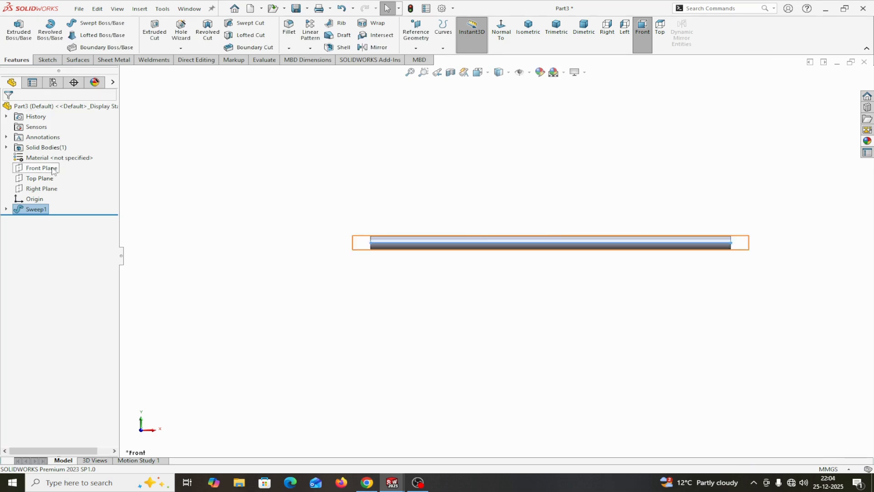
pyautogui.click(62, 158)
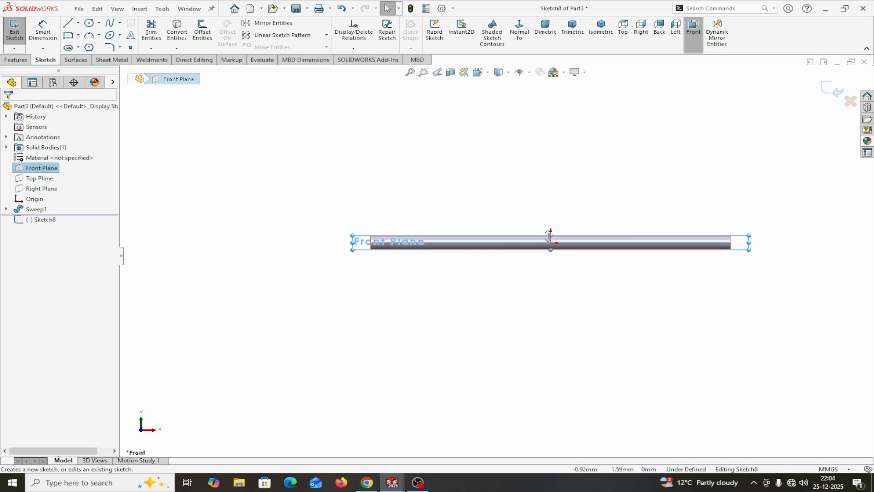
pyautogui.moveTo(551, 236); pyautogui.dragTo(551, 168)
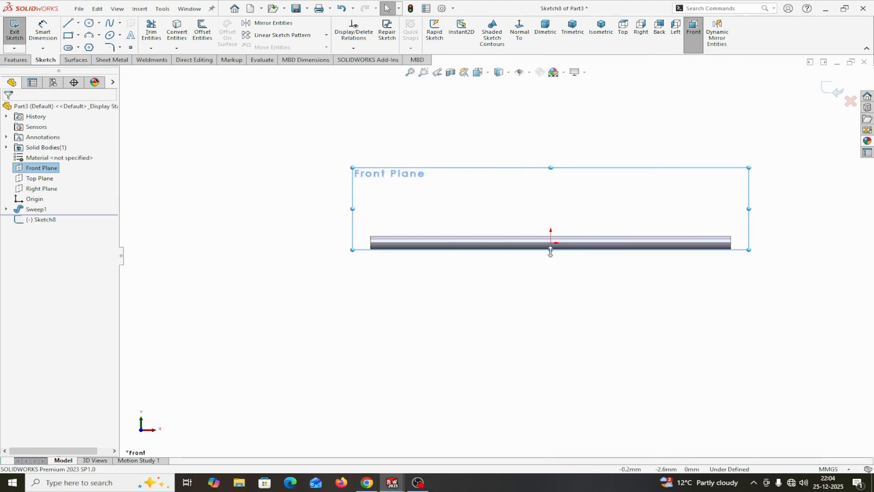
pyautogui.moveTo(550, 251); pyautogui.dragTo(551, 355)
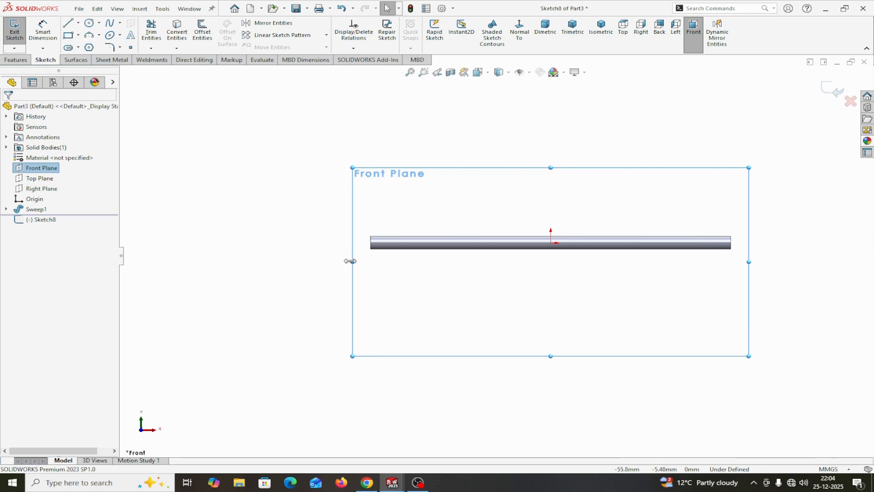
pyautogui.moveTo(350, 261); pyautogui.dragTo(240, 259)
# - Sketch a horizontal centerline about 69 mm long from the origin along the rod's axis, past the rod's left end
pyautogui.click(78, 23)
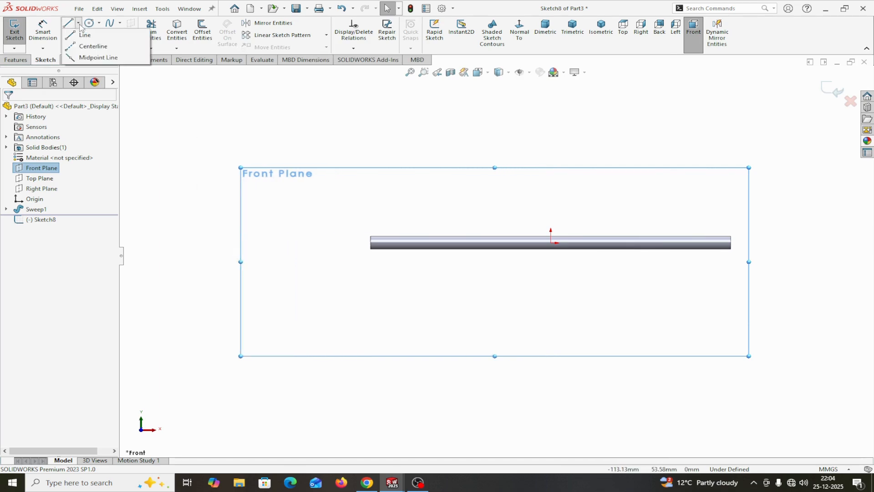
pyautogui.click(93, 46)
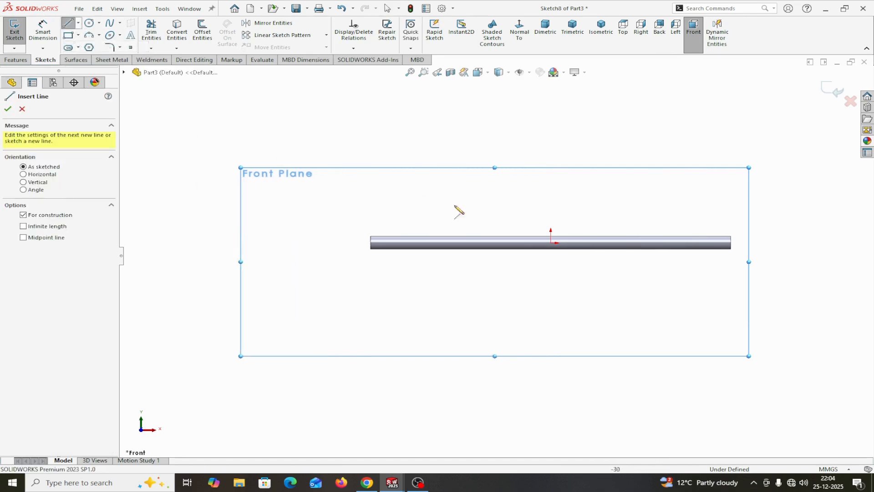
pyautogui.click(551, 242)
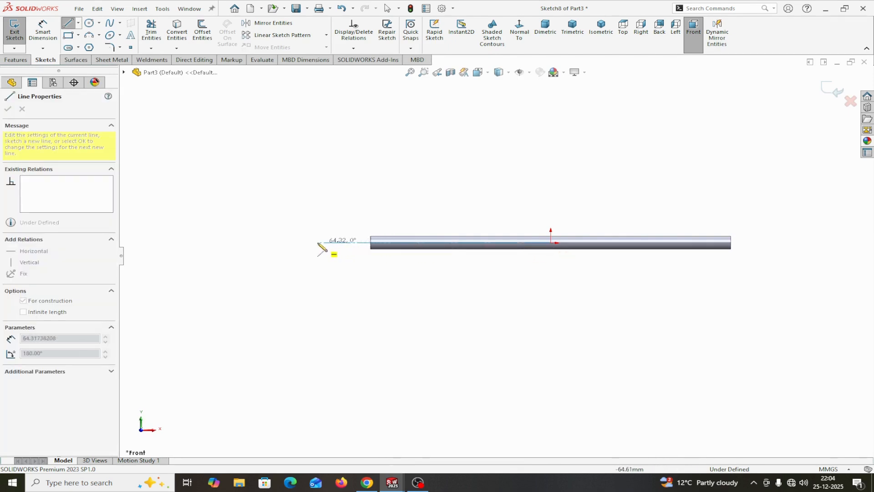
pyautogui.click(303, 242)
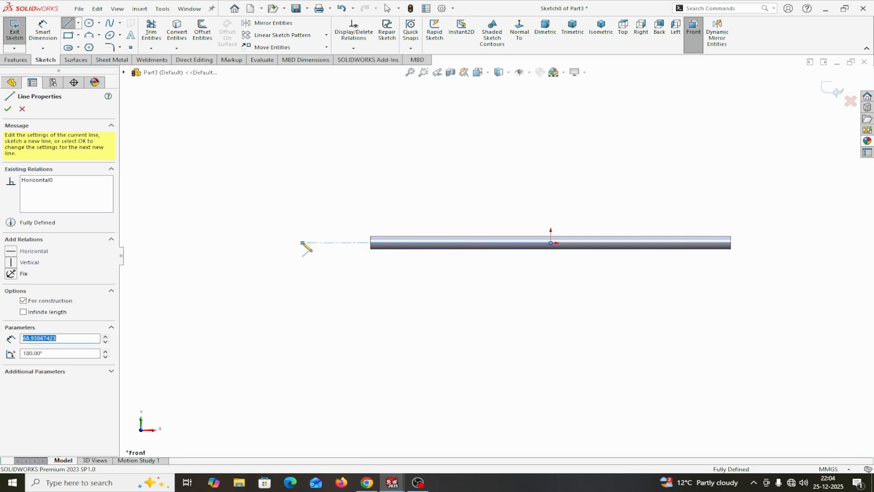
pyautogui.rightClick(303, 245)
pyautogui.click(321, 250)
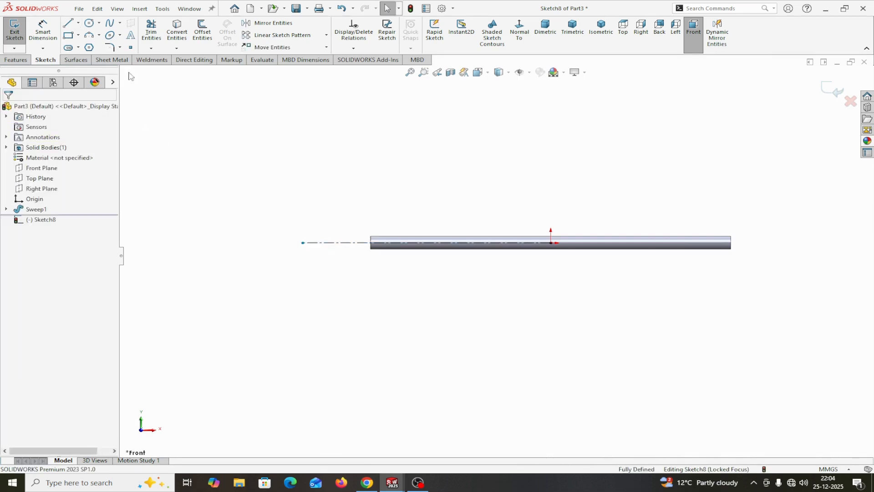
# - Sketch an open three-line rectangular profile about 19 mm high above the centerline, running from over the rod to the centerline's left end
pyautogui.click(68, 22)
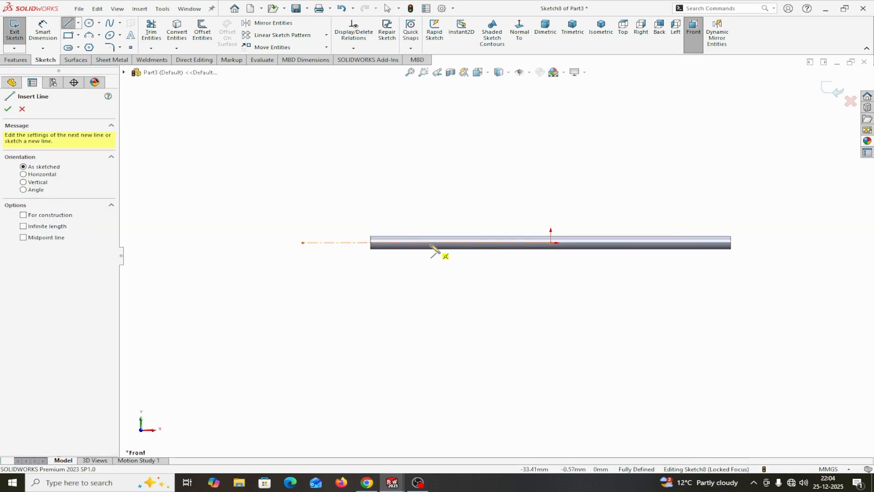
pyautogui.click(412, 242)
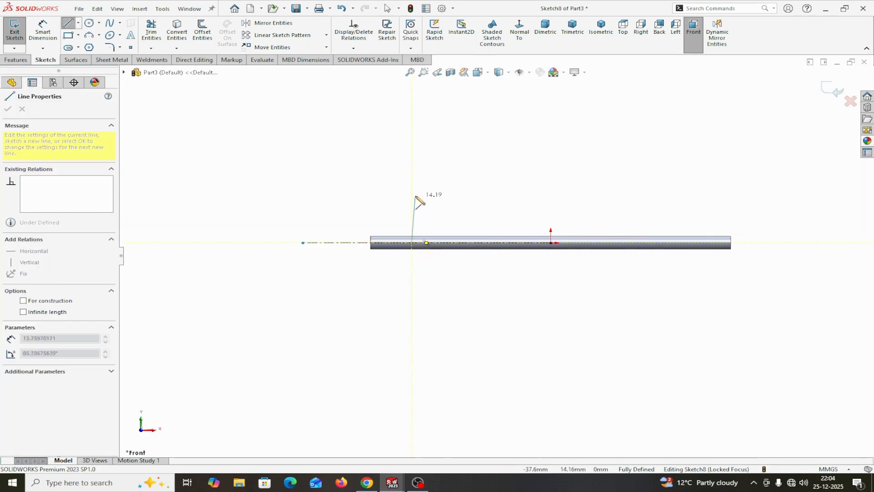
pyautogui.click(411, 181)
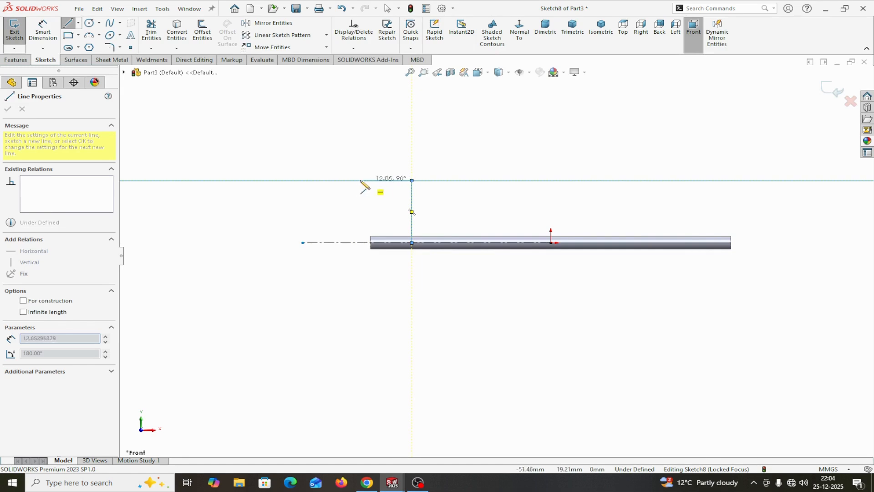
pyautogui.click(302, 181)
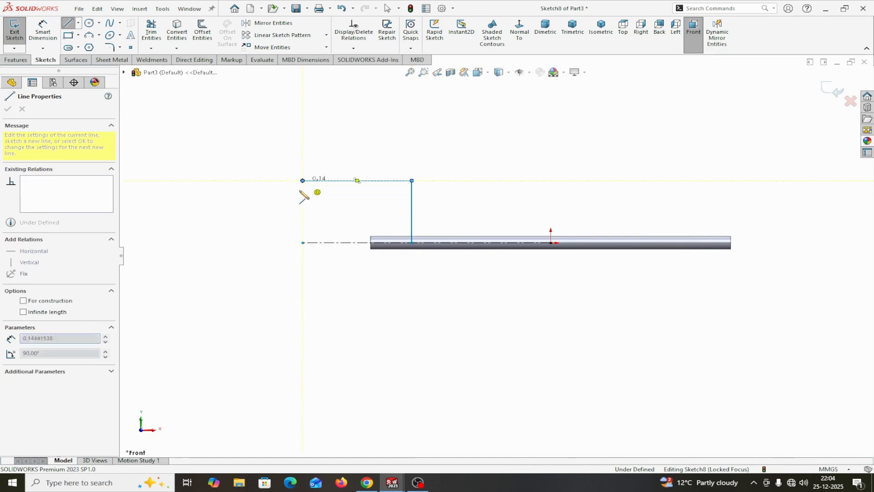
pyautogui.rightClick(303, 243)
pyautogui.click(318, 251)
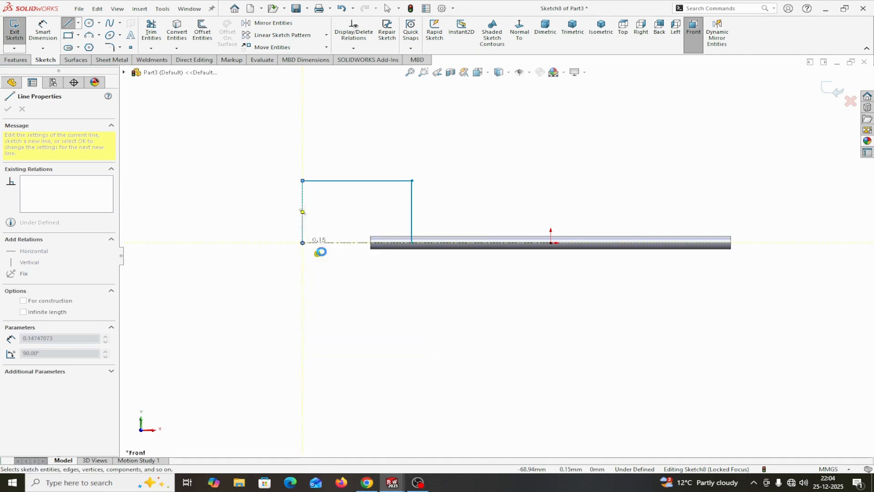
# - Dimension the distance from the profile's right vertical line to the origin as 30 mm
pyautogui.click(50, 29)
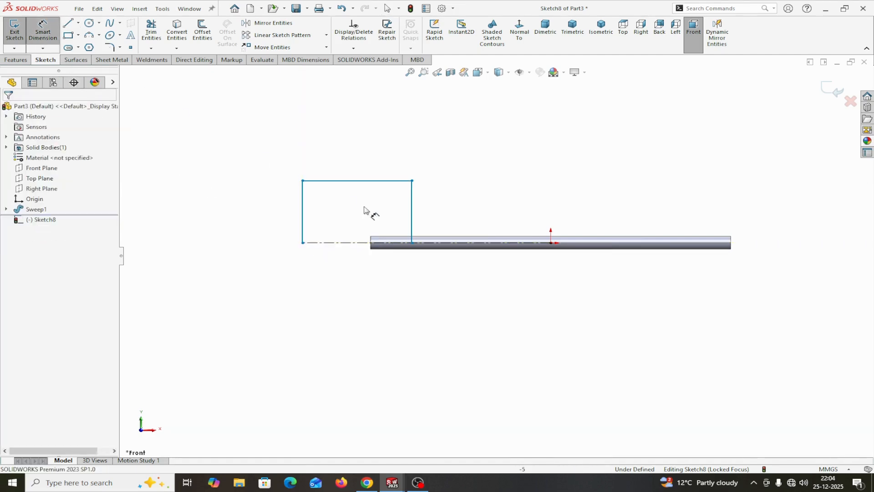
pyautogui.click(412, 231)
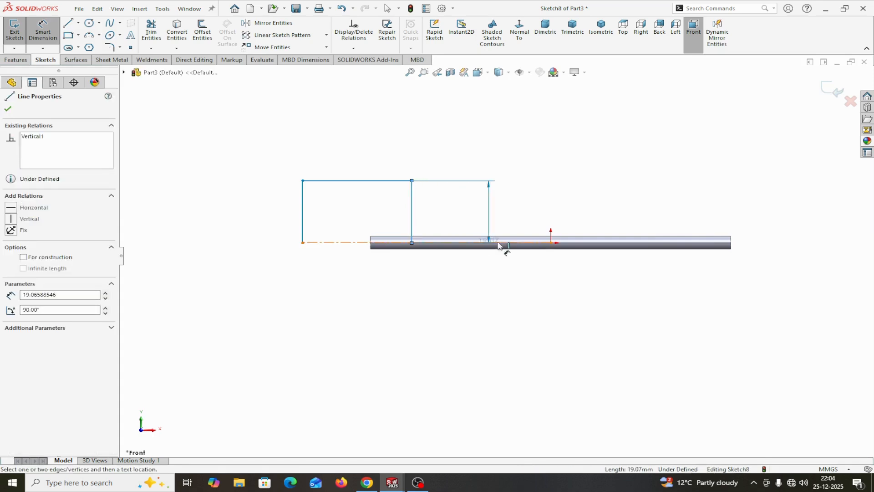
pyautogui.click(551, 242)
pyautogui.click(502, 279)
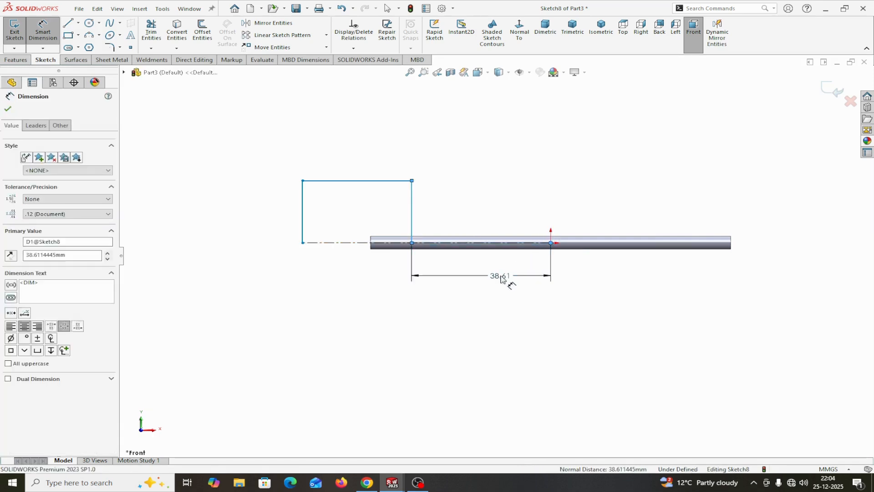
pyautogui.write('30')
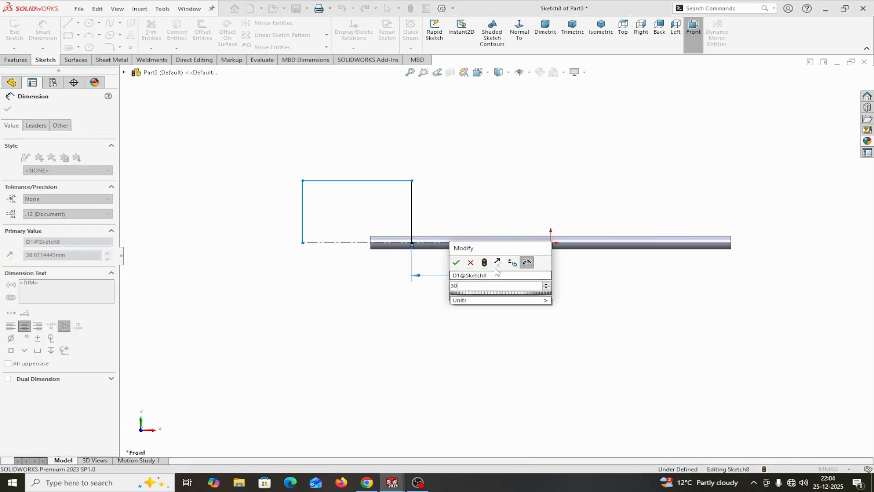
pyautogui.click(456, 262)
# - Dimension the profile's right vertical line as 10 mm and its upper horizontal line as 50 mm
pyautogui.click(441, 206)
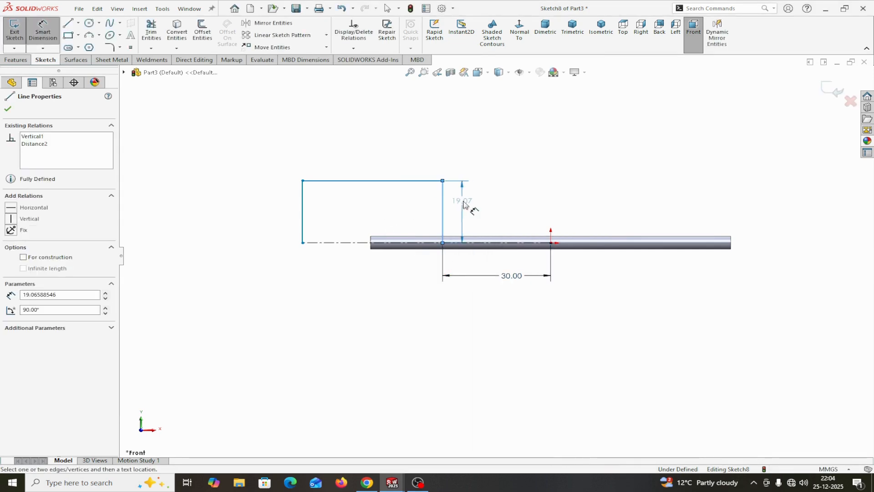
pyautogui.click(469, 203)
pyautogui.write('10')
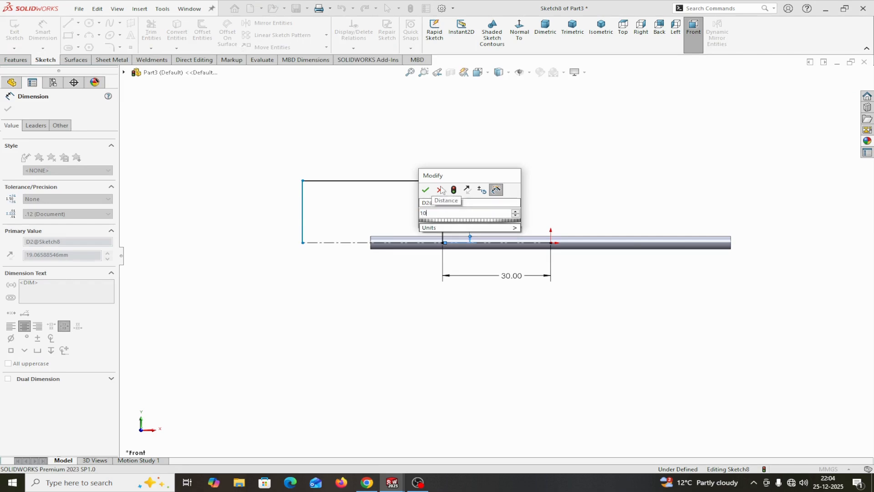
pyautogui.click(426, 189)
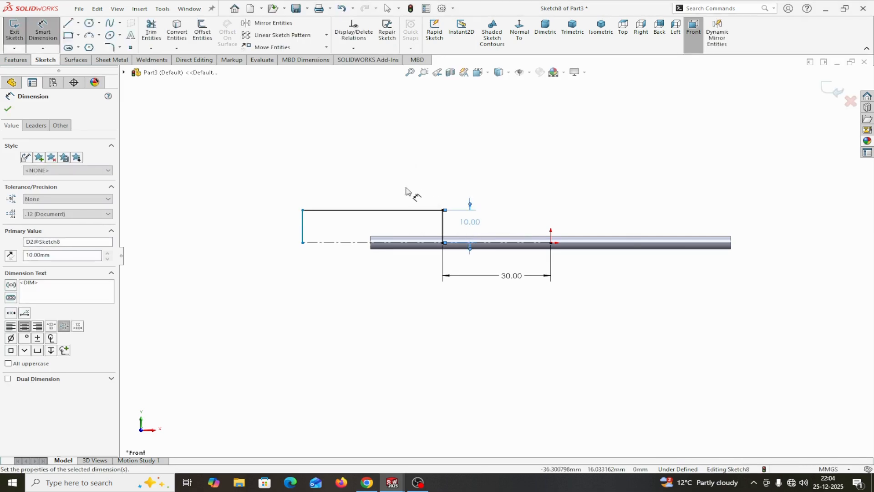
pyautogui.click(375, 209)
pyautogui.click(378, 172)
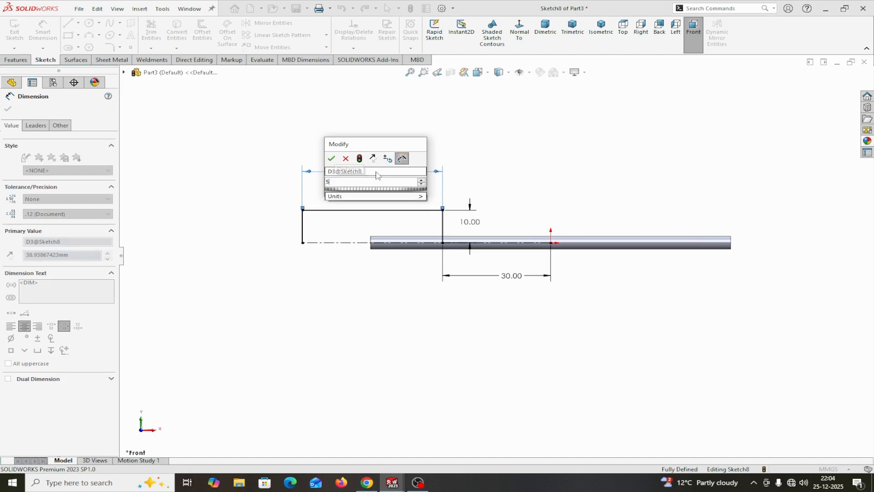
pyautogui.click(331, 158)
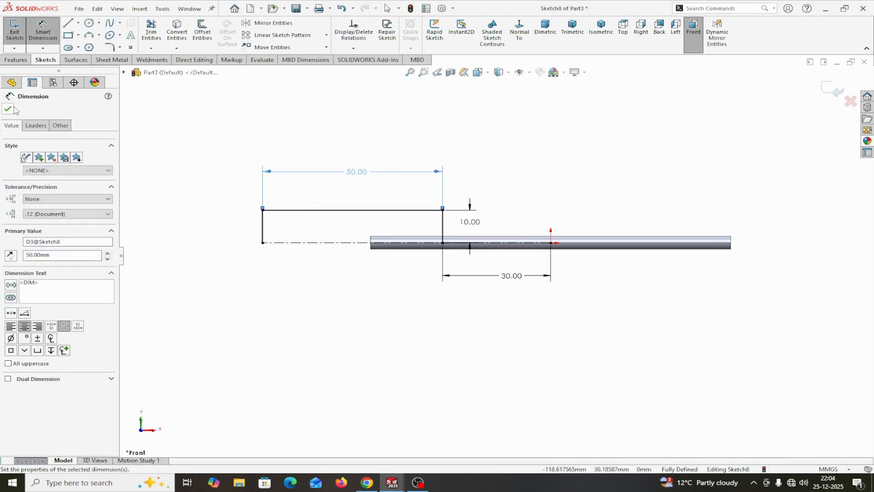
pyautogui.press('Escape')
# - Revolve the profile 360 degrees about the centerline, letting the open sketch be closed automatically
pyautogui.click(15, 60)
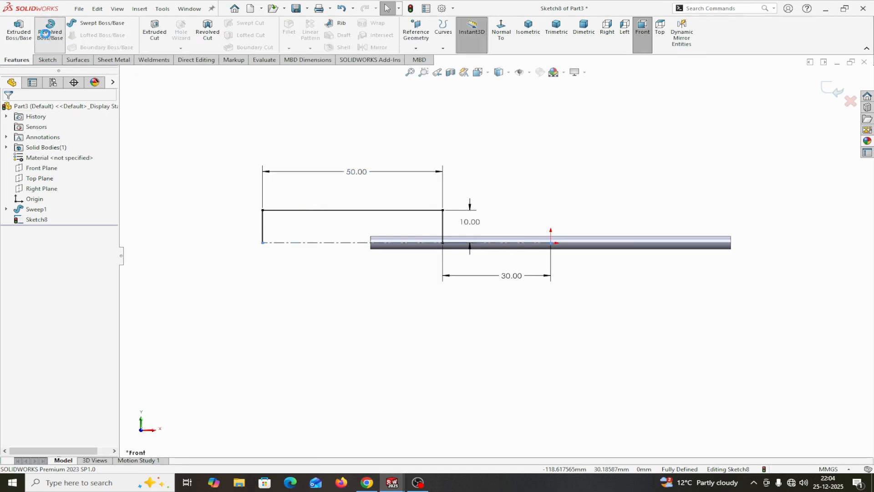
pyautogui.click(50, 30)
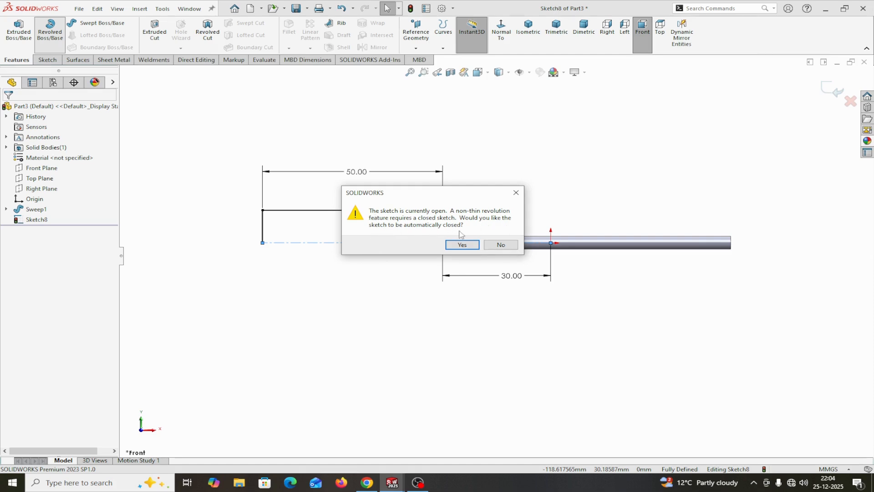
pyautogui.click(462, 244)
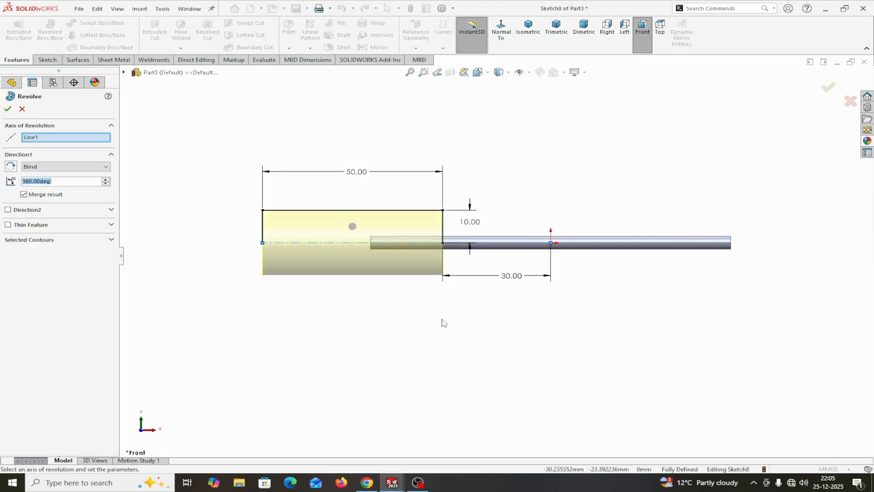
pyautogui.click(8, 109)
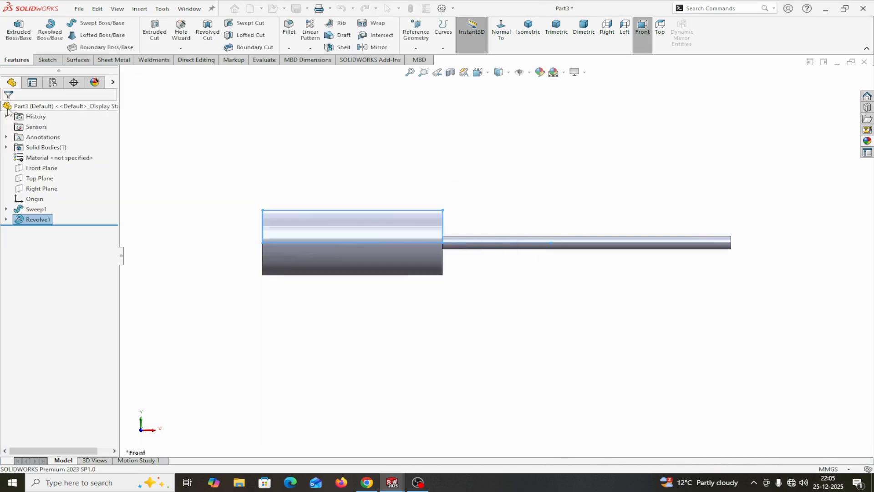
# - Edit the revolved cylinder so its result is not merged with the rod, keeping it a separate body
pyautogui.rightClick(37, 219)
pyautogui.click(44, 187)
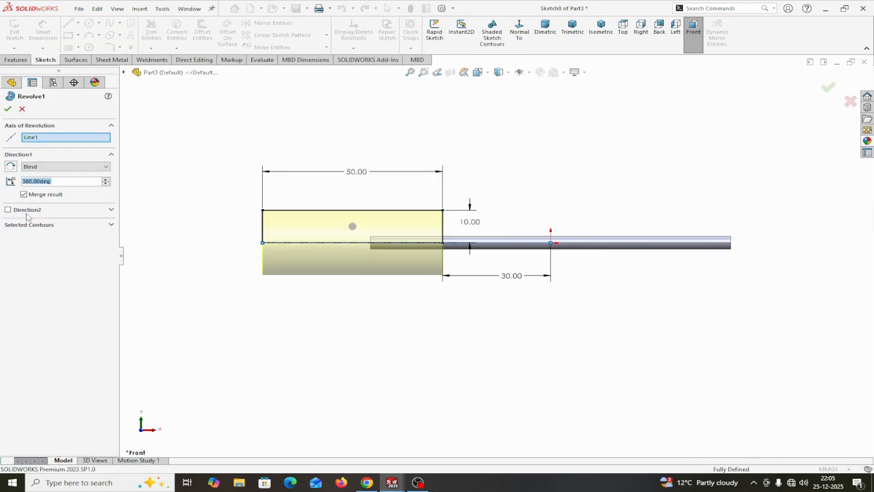
pyautogui.click(25, 195)
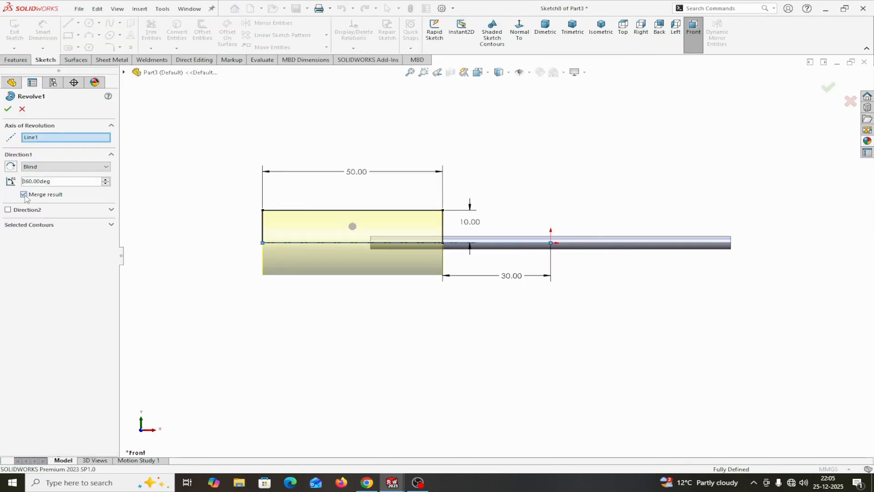
pyautogui.click(8, 108)
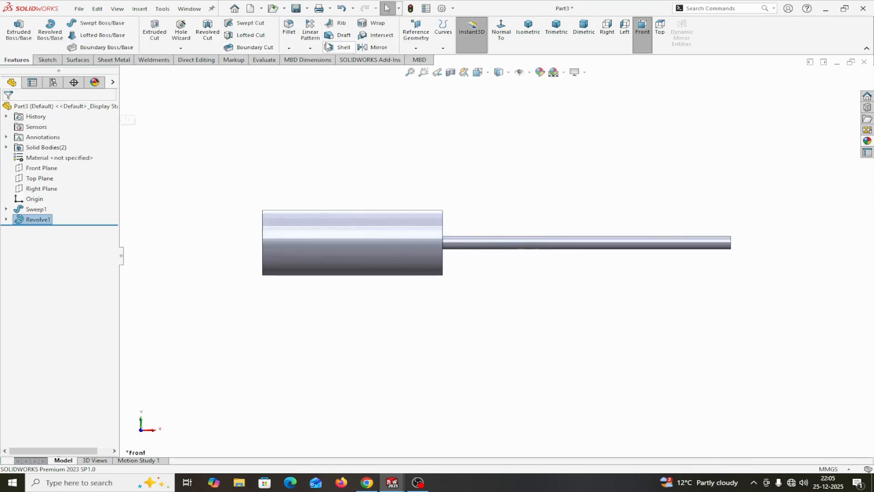
# - Fillet the circular edge at the cylinder's outer left end with a 10 mm radius
pyautogui.click(289, 28)
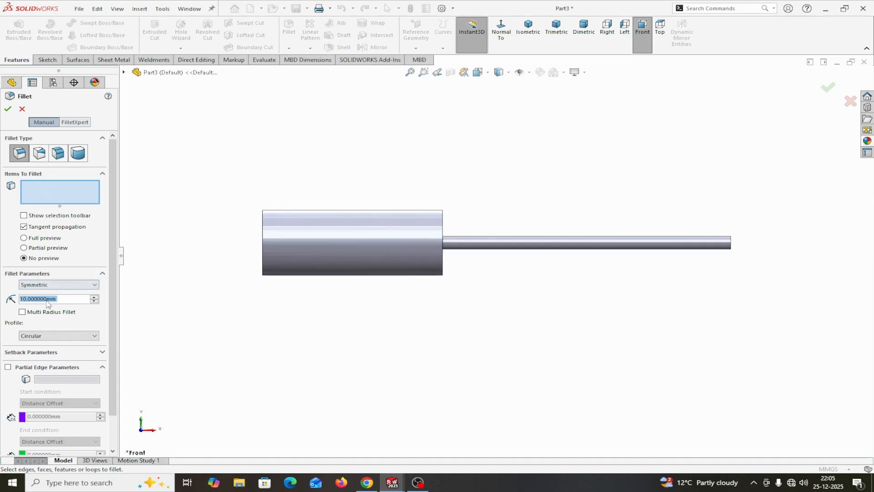
pyautogui.click(263, 251)
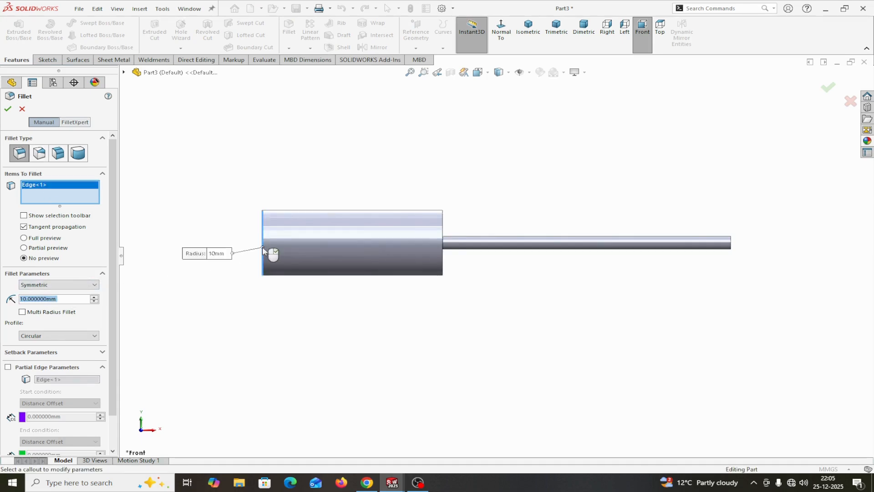
pyautogui.click(8, 109)
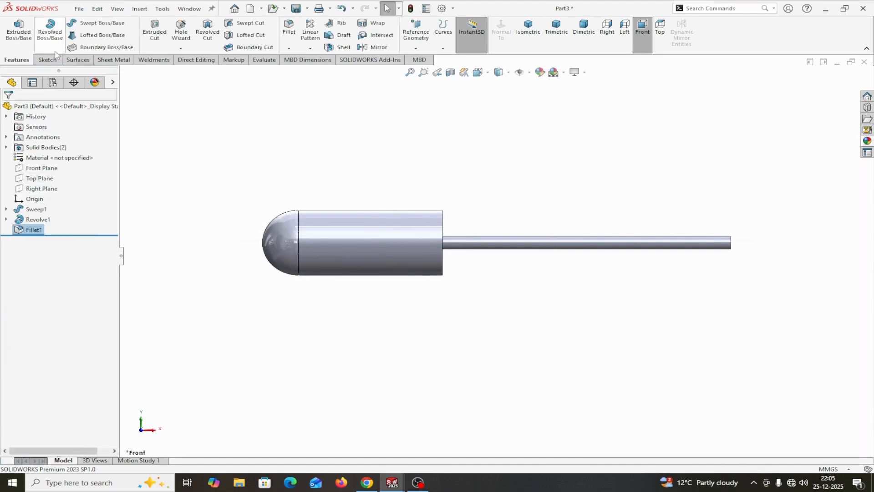
# - Mirror the rounded cylinder as a body about the Right Plane to the rod's other end, without merging solids
pyautogui.click(385, 50)
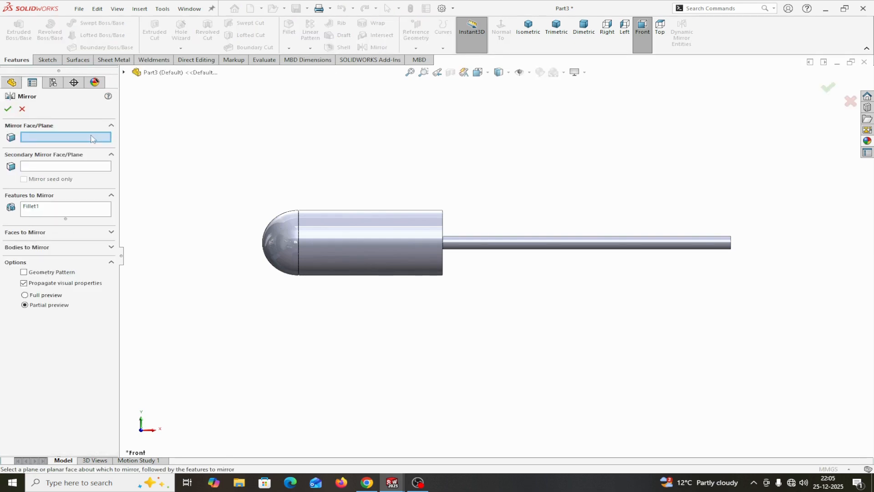
pyautogui.click(123, 72)
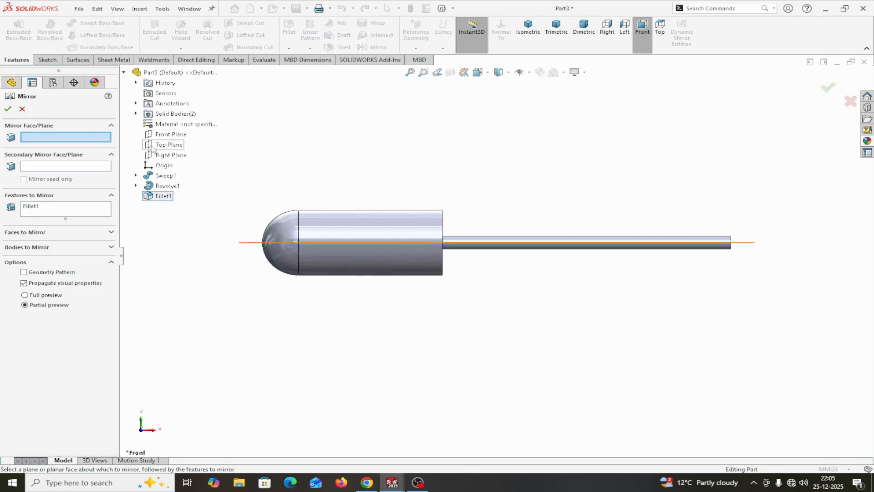
pyautogui.click(159, 156)
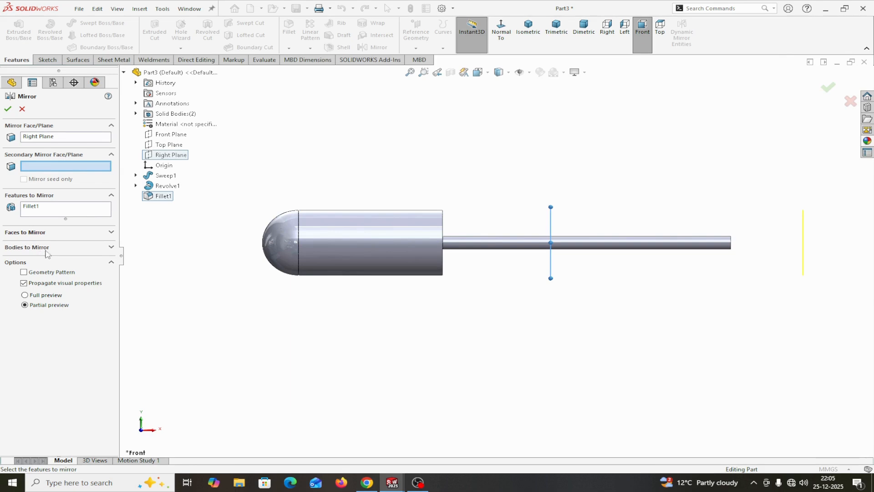
pyautogui.click(111, 248)
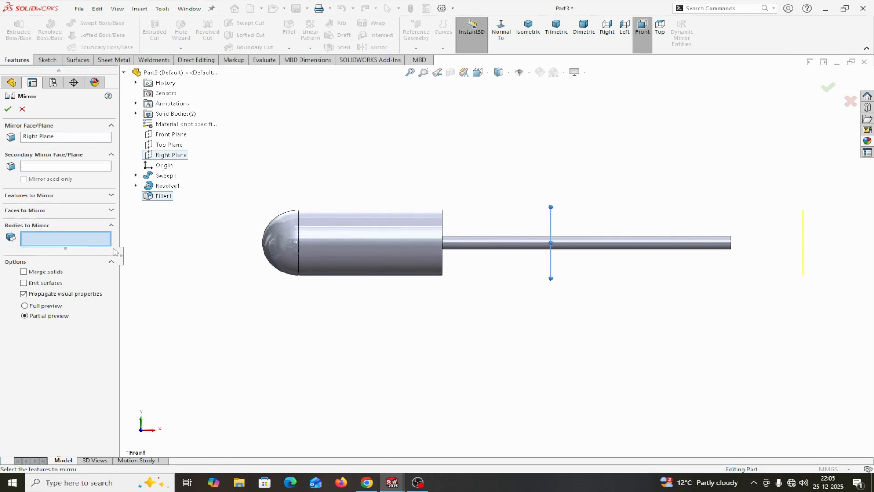
pyautogui.click(343, 247)
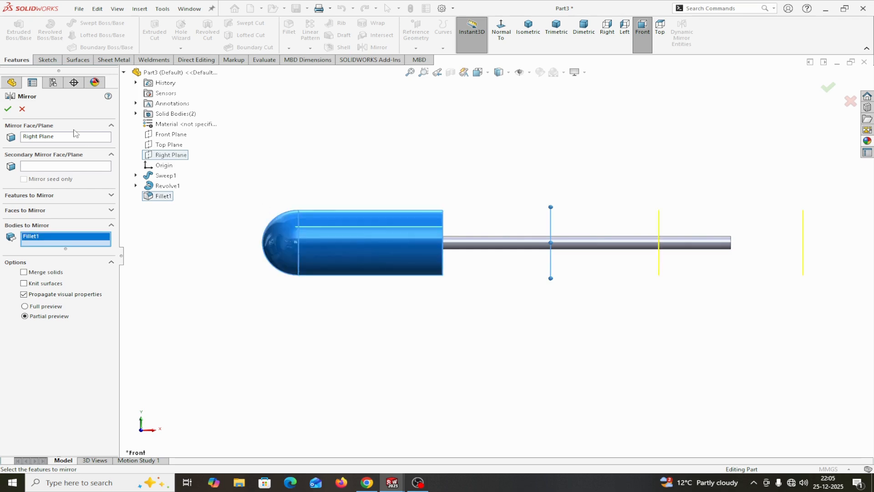
pyautogui.click(8, 109)
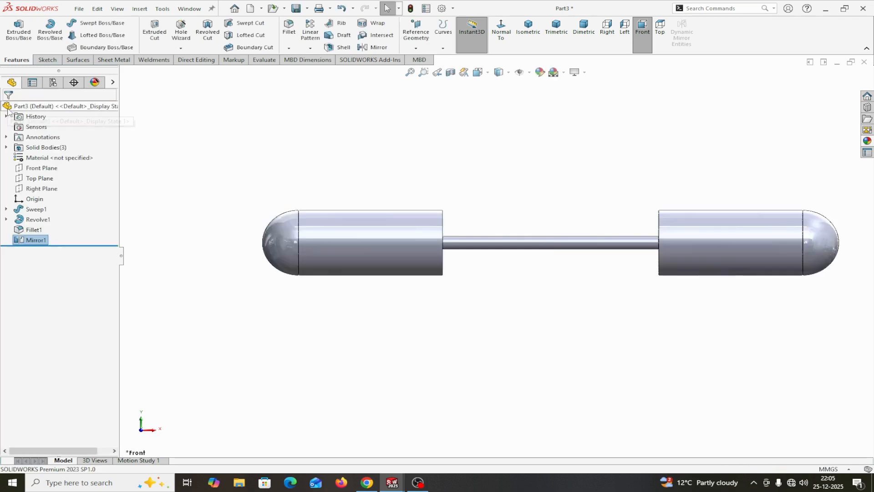
# - Indent the left rounded handle using the rod as the tool body, with the Cut option enabled
pyautogui.scroll(1, 632, 327)
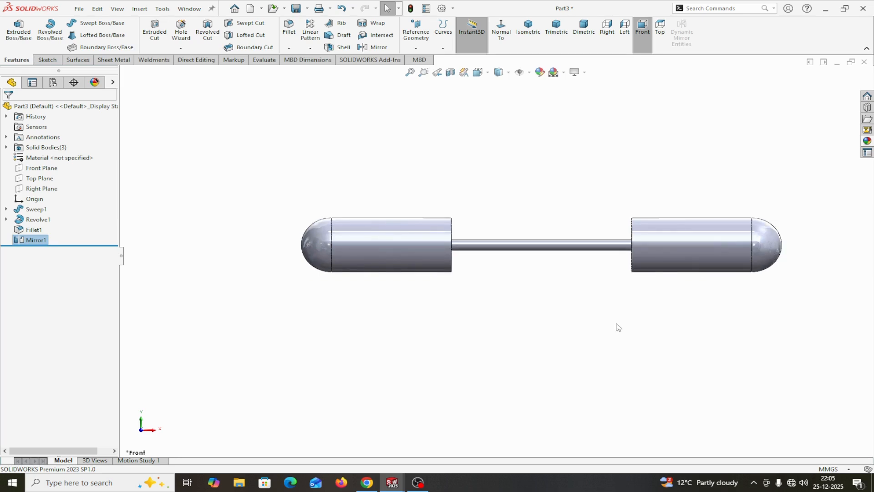
pyautogui.moveTo(531, 319); pyautogui.dragTo(455, 273, button='middle')
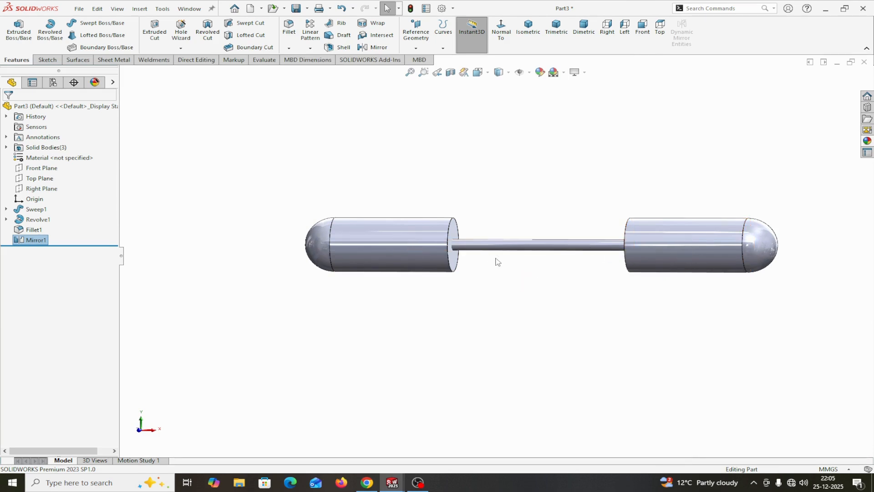
pyautogui.scroll(1, 602, 284)
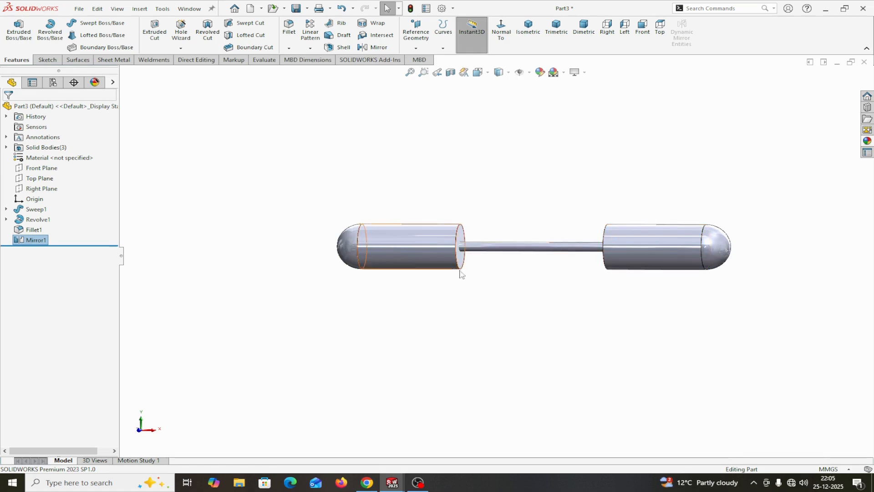
pyautogui.click(139, 9)
pyautogui.moveTo(166, 46)
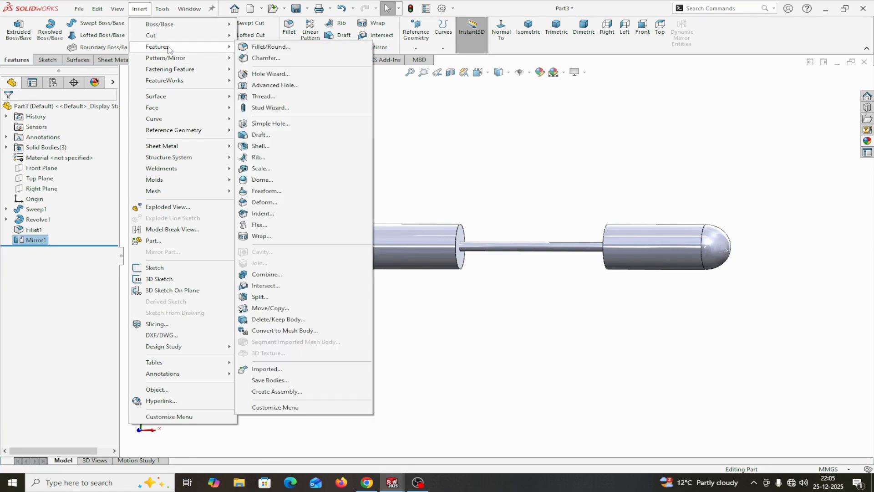
pyautogui.click(262, 214)
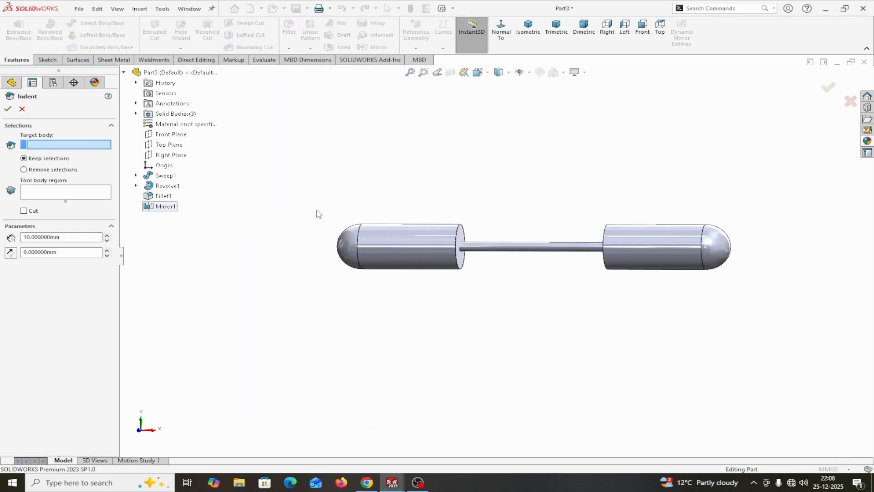
pyautogui.click(389, 237)
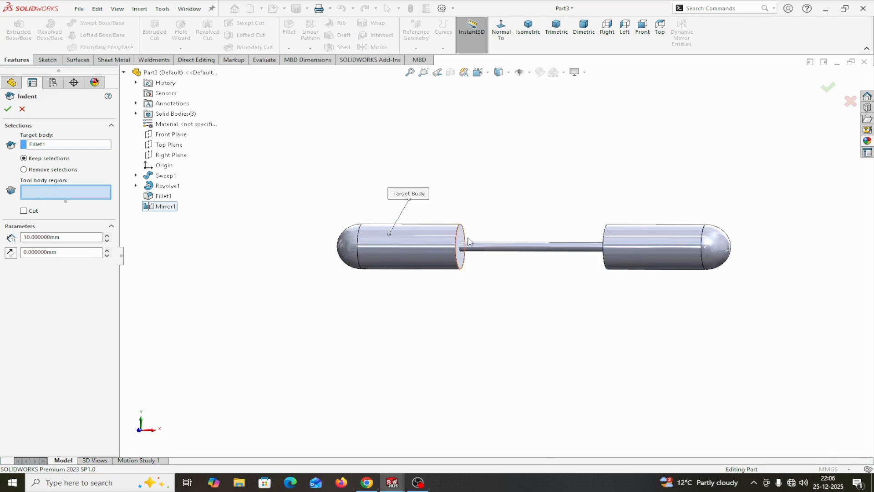
pyautogui.click(491, 244)
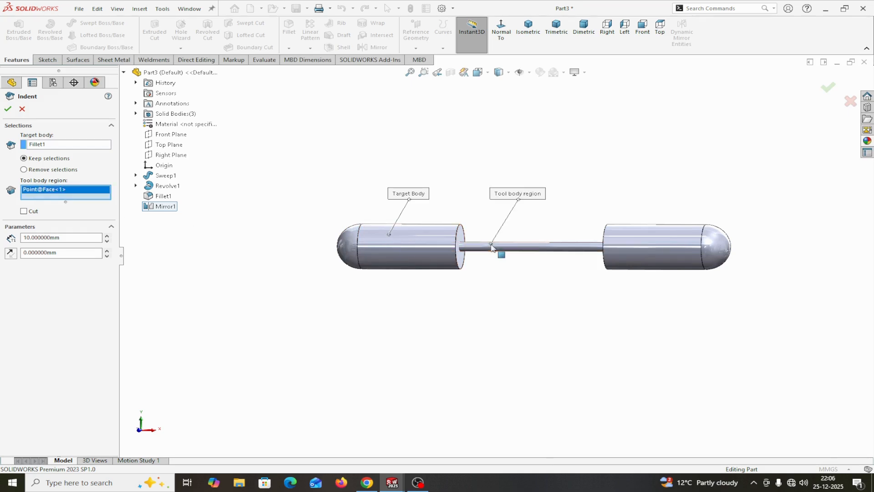
pyautogui.click(23, 211)
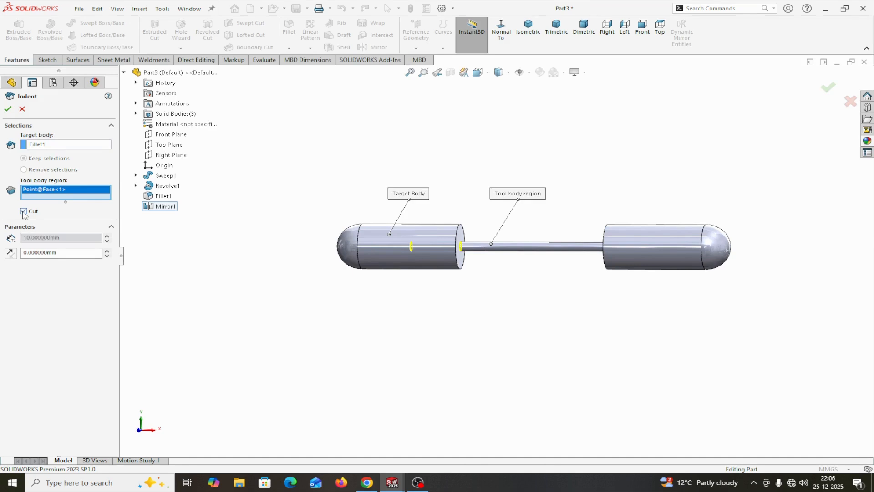
pyautogui.click(8, 108)
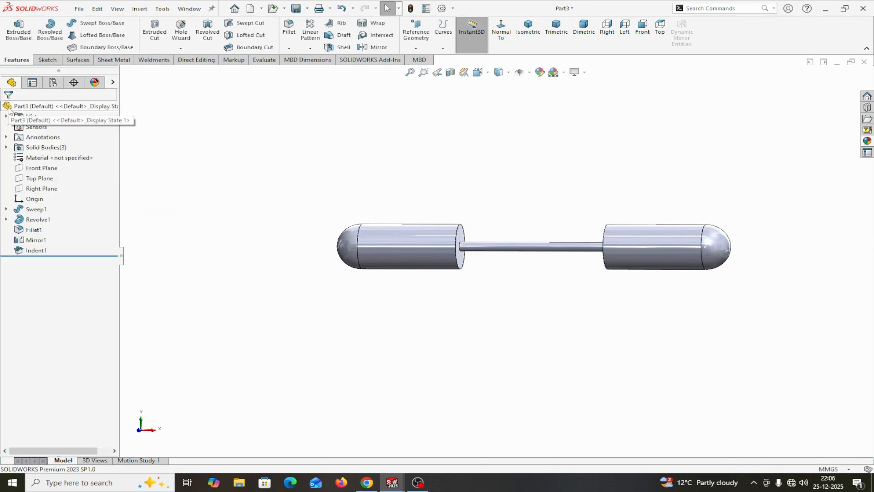
# - Isolate the left handle to inspect the hole cut in its inner end face, and exit isolation
pyautogui.rightClick(403, 242)
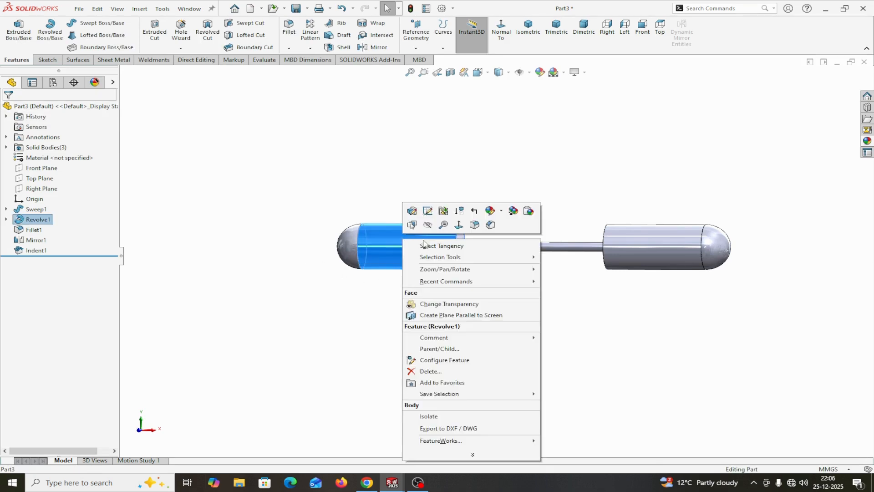
pyautogui.click(430, 416)
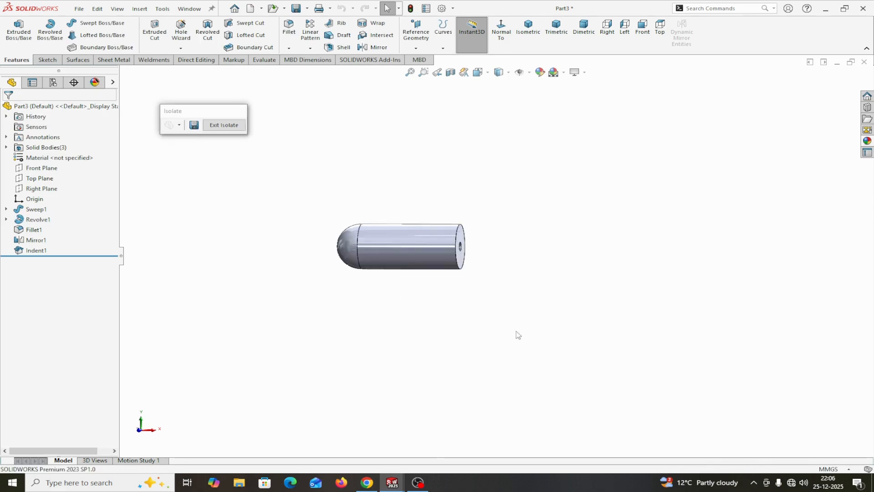
pyautogui.moveTo(518, 335); pyautogui.dragTo(463, 312, button='middle')
pyautogui.scroll(-5, 450, 255)
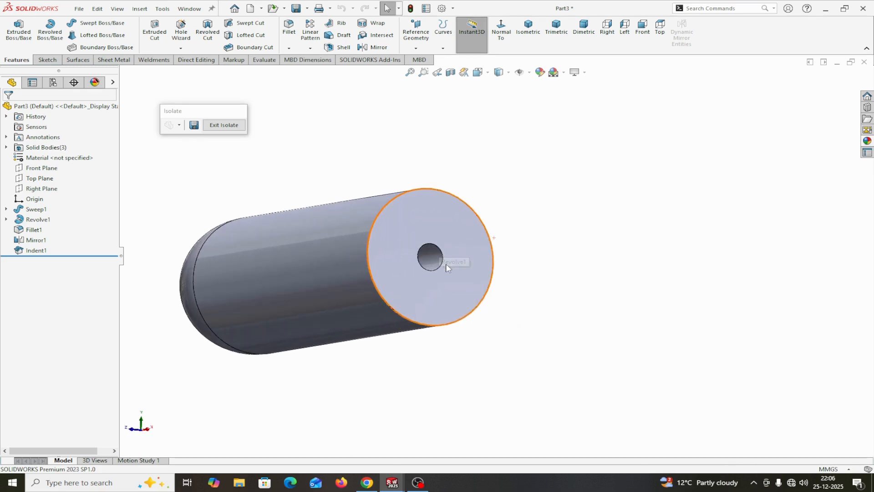
pyautogui.click(223, 125)
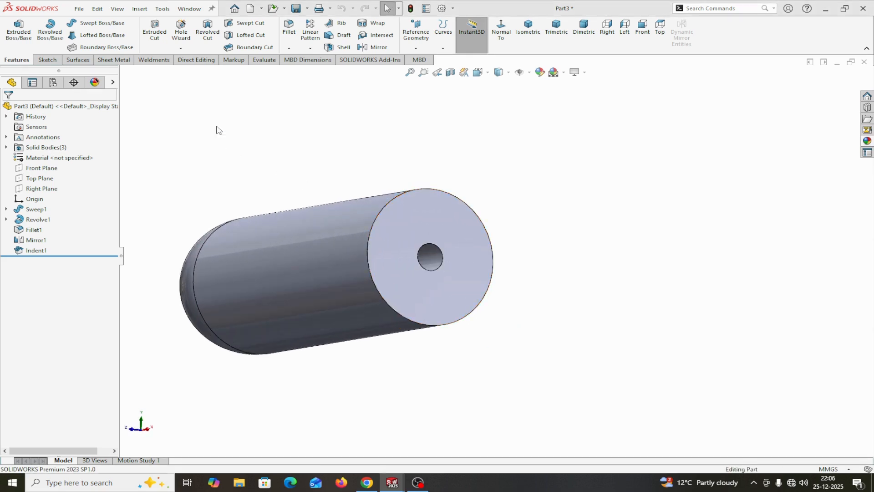
pyautogui.scroll(3, 625, 305)
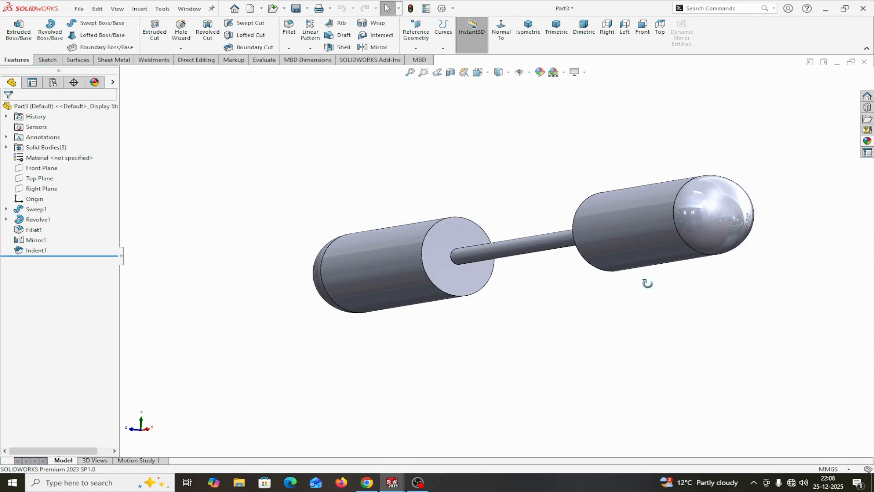
# - Indent the mirrored right handle using the rod as the tool body, with the Cut option enabled
pyautogui.moveTo(647, 283); pyautogui.dragTo(669, 297, button='middle')
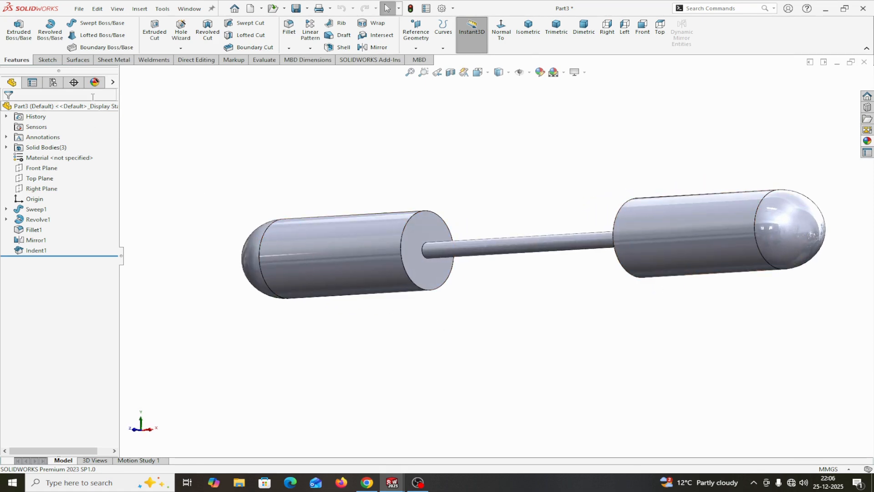
pyautogui.click(140, 8)
pyautogui.click(162, 9)
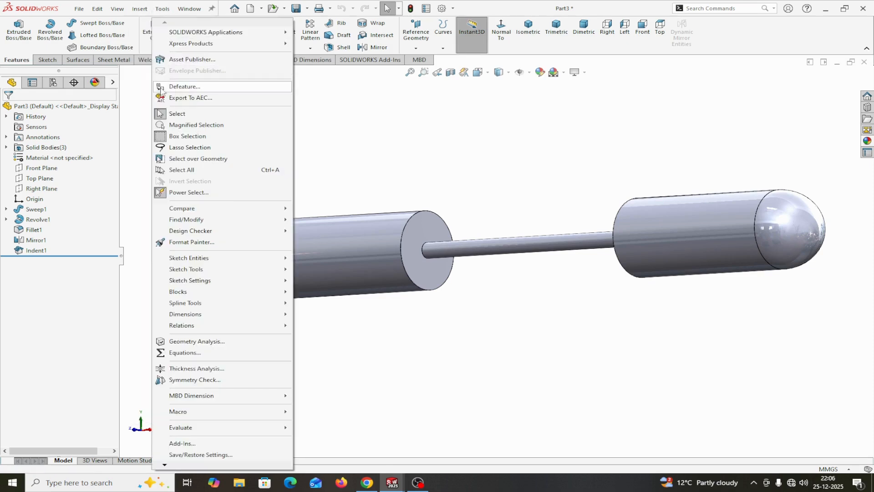
pyautogui.moveTo(139, 9)
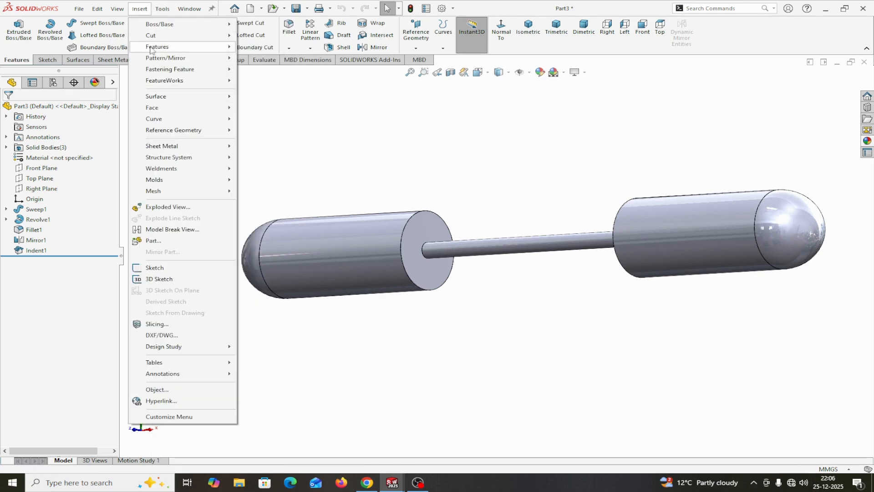
pyautogui.moveTo(150, 48)
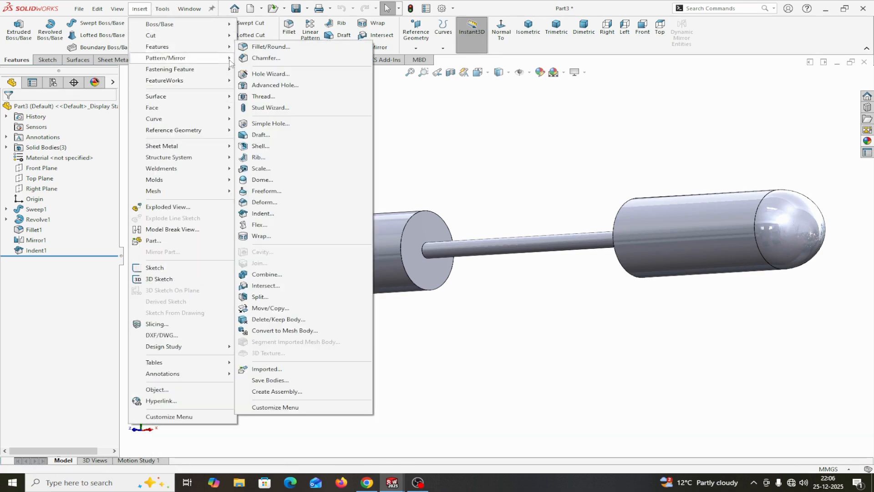
pyautogui.click(259, 214)
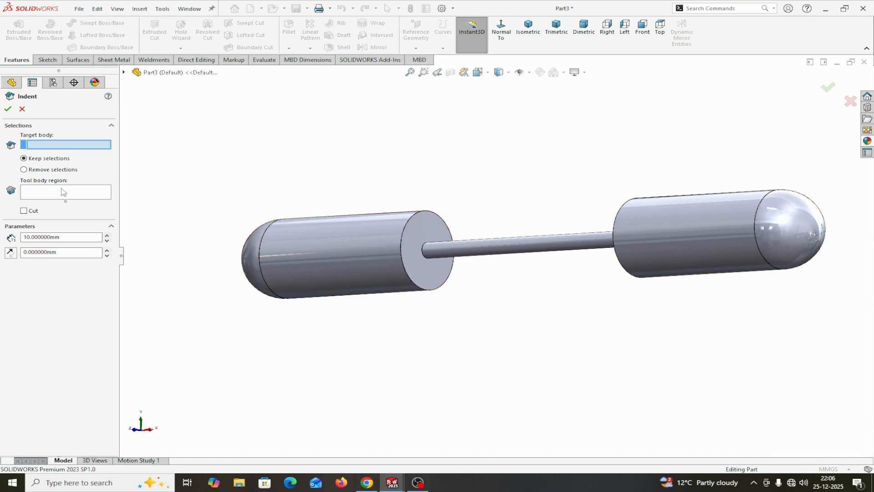
pyautogui.click(656, 213)
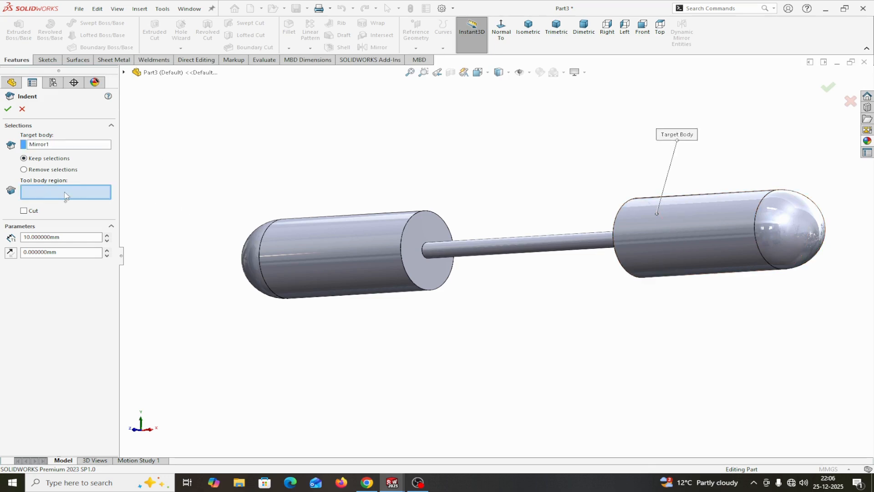
pyautogui.click(521, 241)
pyautogui.moveTo(521, 273); pyautogui.dragTo(567, 281, button='middle')
pyautogui.scroll(3, 569, 278)
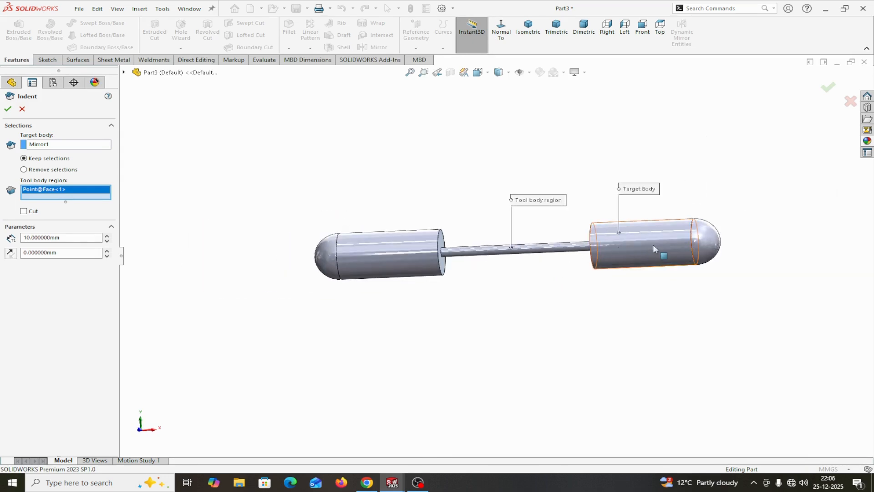
pyautogui.click(24, 211)
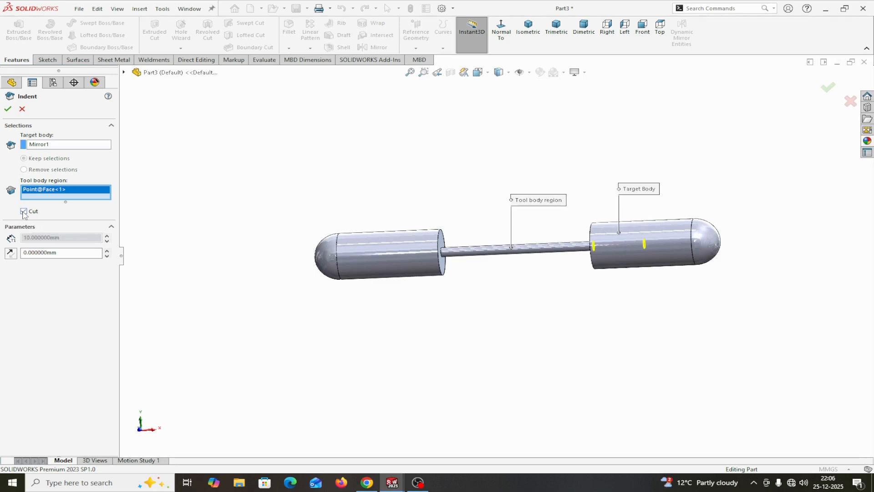
pyautogui.click(7, 110)
# - Isolate the right handle to inspect the hole cut in its inner end face, and return to viewing the whole part from the front
pyautogui.rightClick(631, 243)
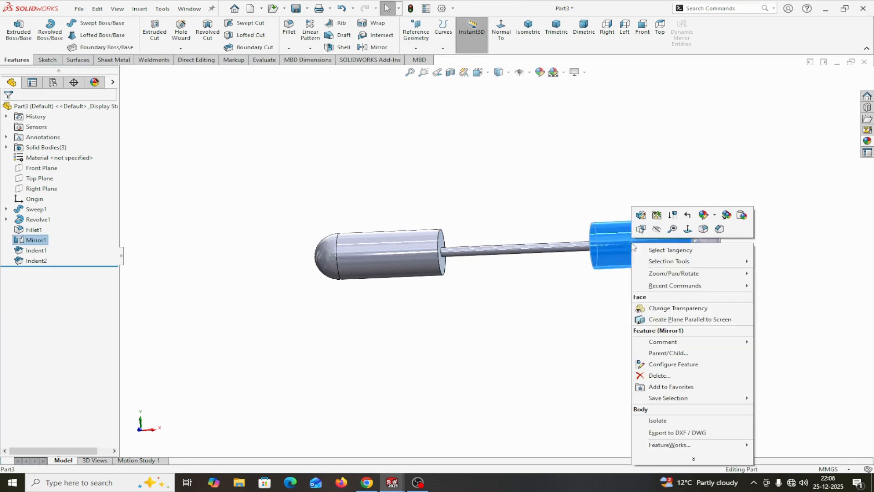
pyautogui.click(657, 420)
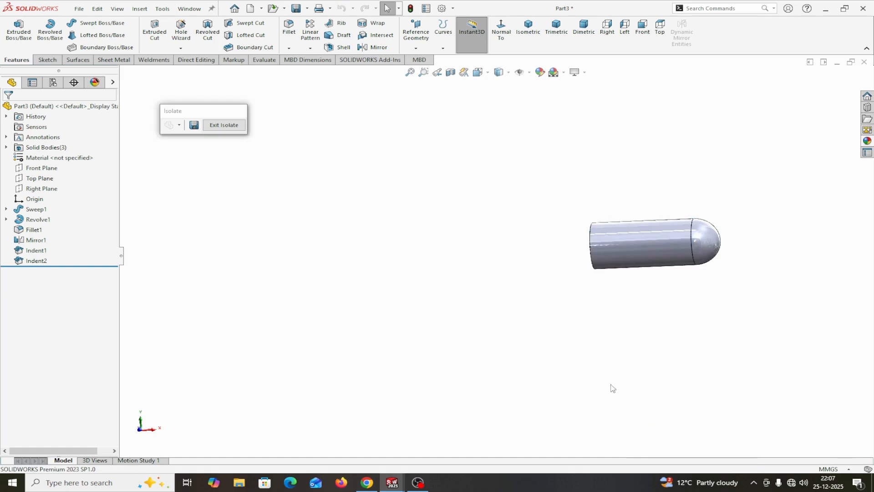
pyautogui.moveTo(641, 361); pyautogui.dragTo(688, 343, button='middle')
pyautogui.scroll(-4, 638, 222)
pyautogui.scroll(-3, 597, 268)
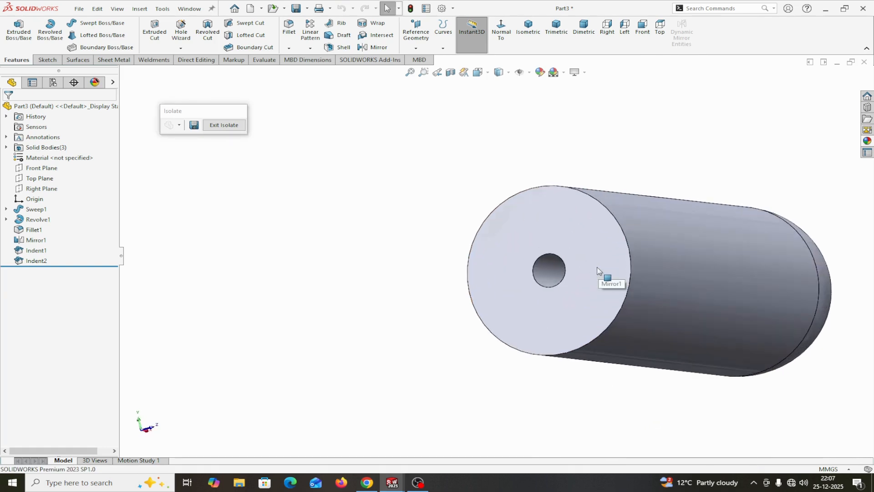
pyautogui.scroll(3, 598, 267)
pyautogui.scroll(2, 597, 266)
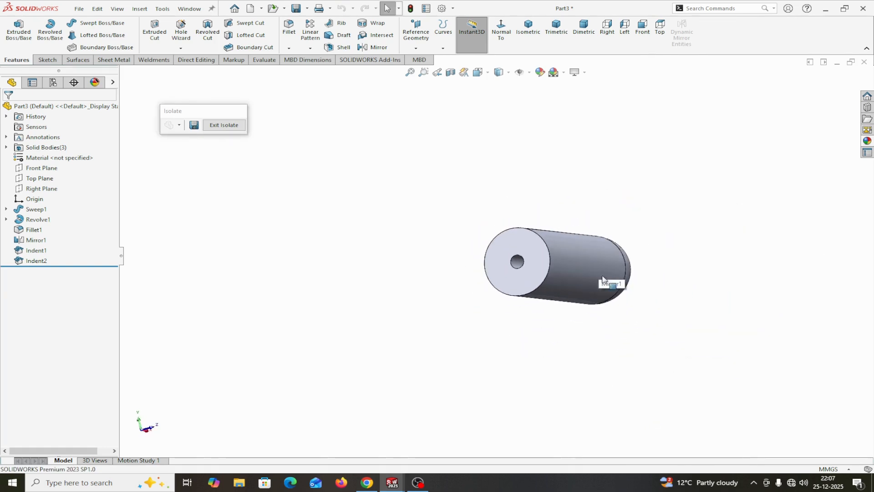
pyautogui.click(224, 126)
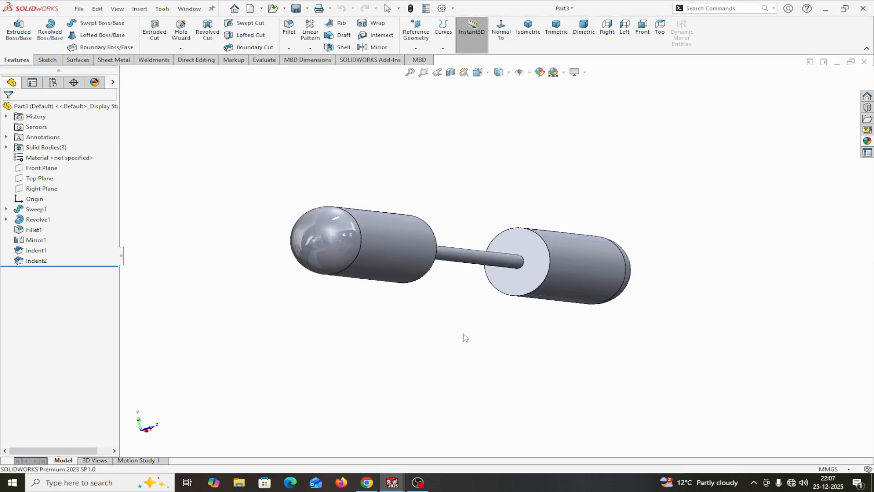
pyautogui.hotkey('ctrl', '1')
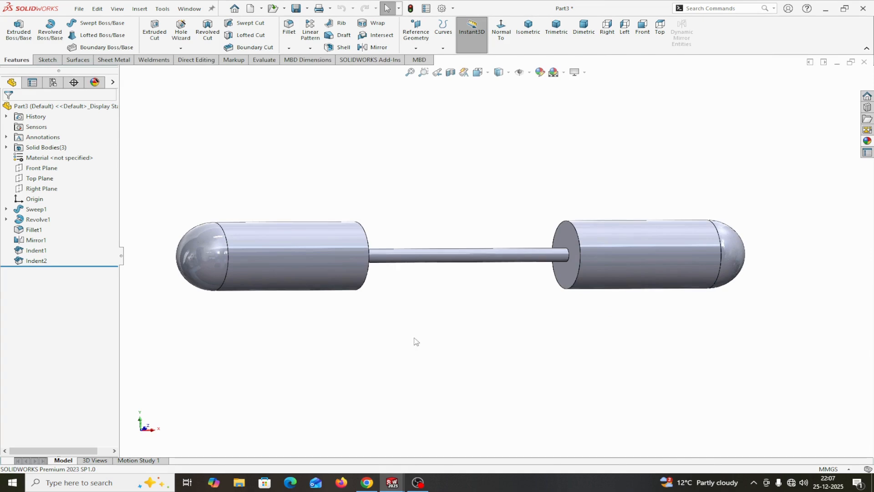